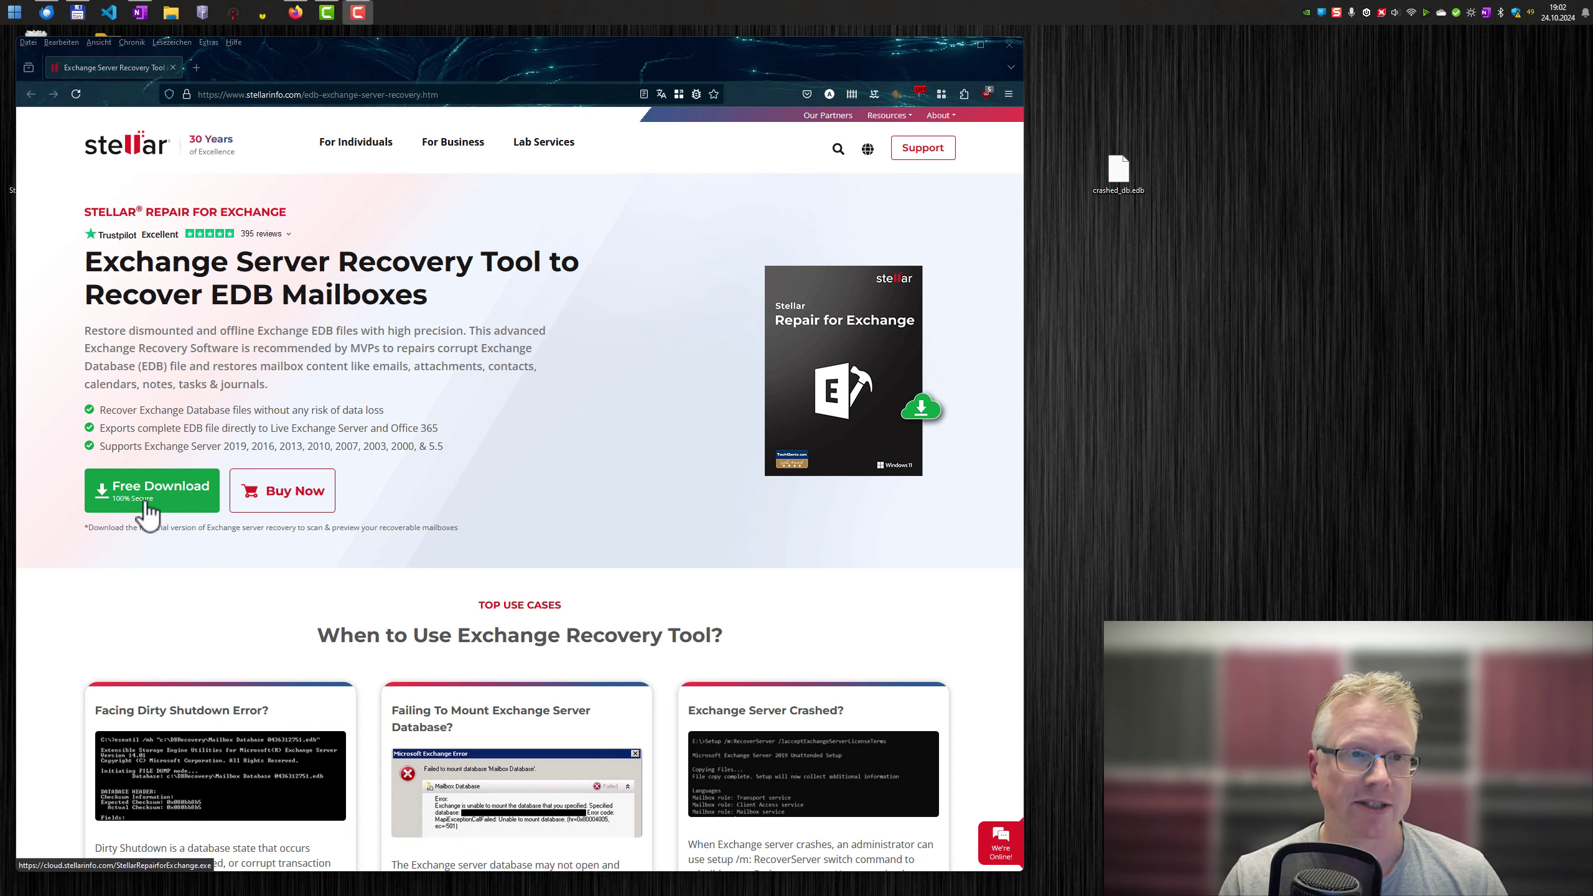
left_click_drag(442, 443, 229, 480)
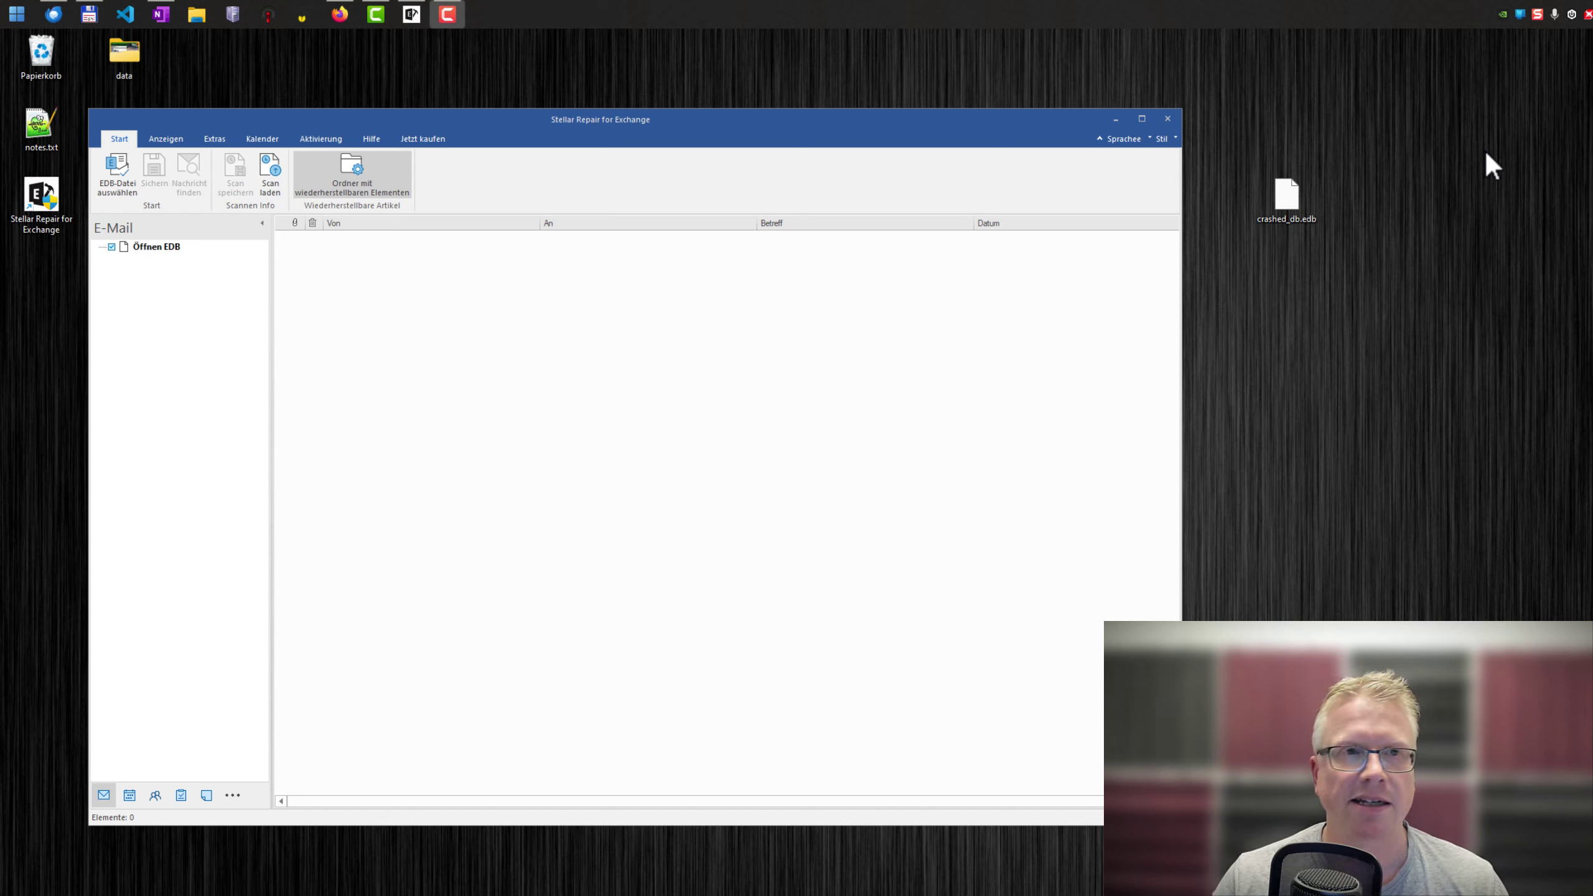
left_click(1166, 136)
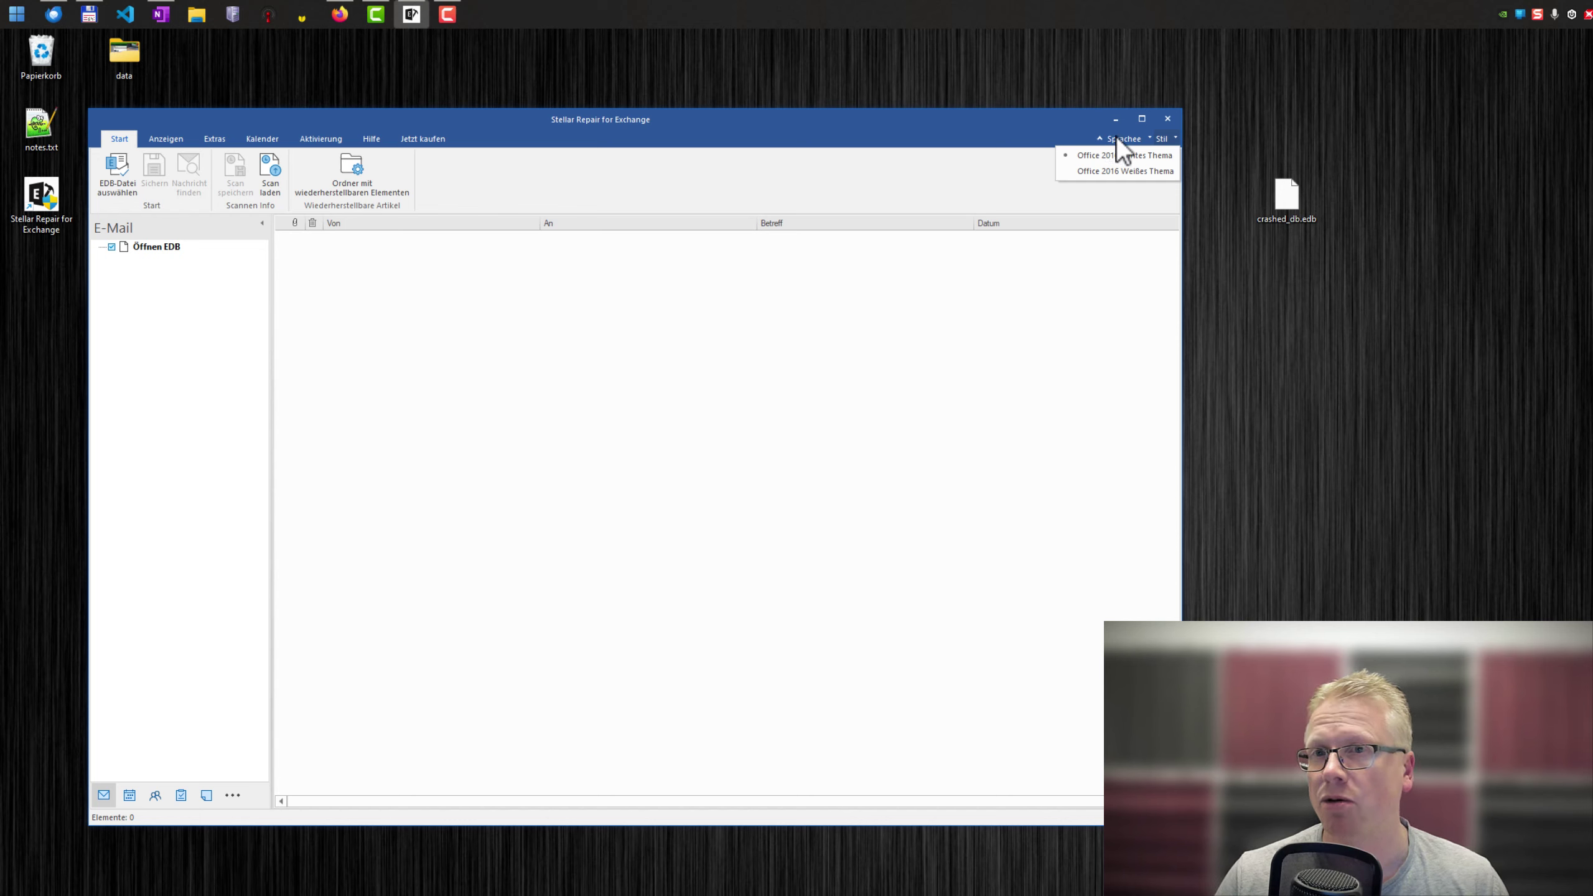
left_click(1115, 135)
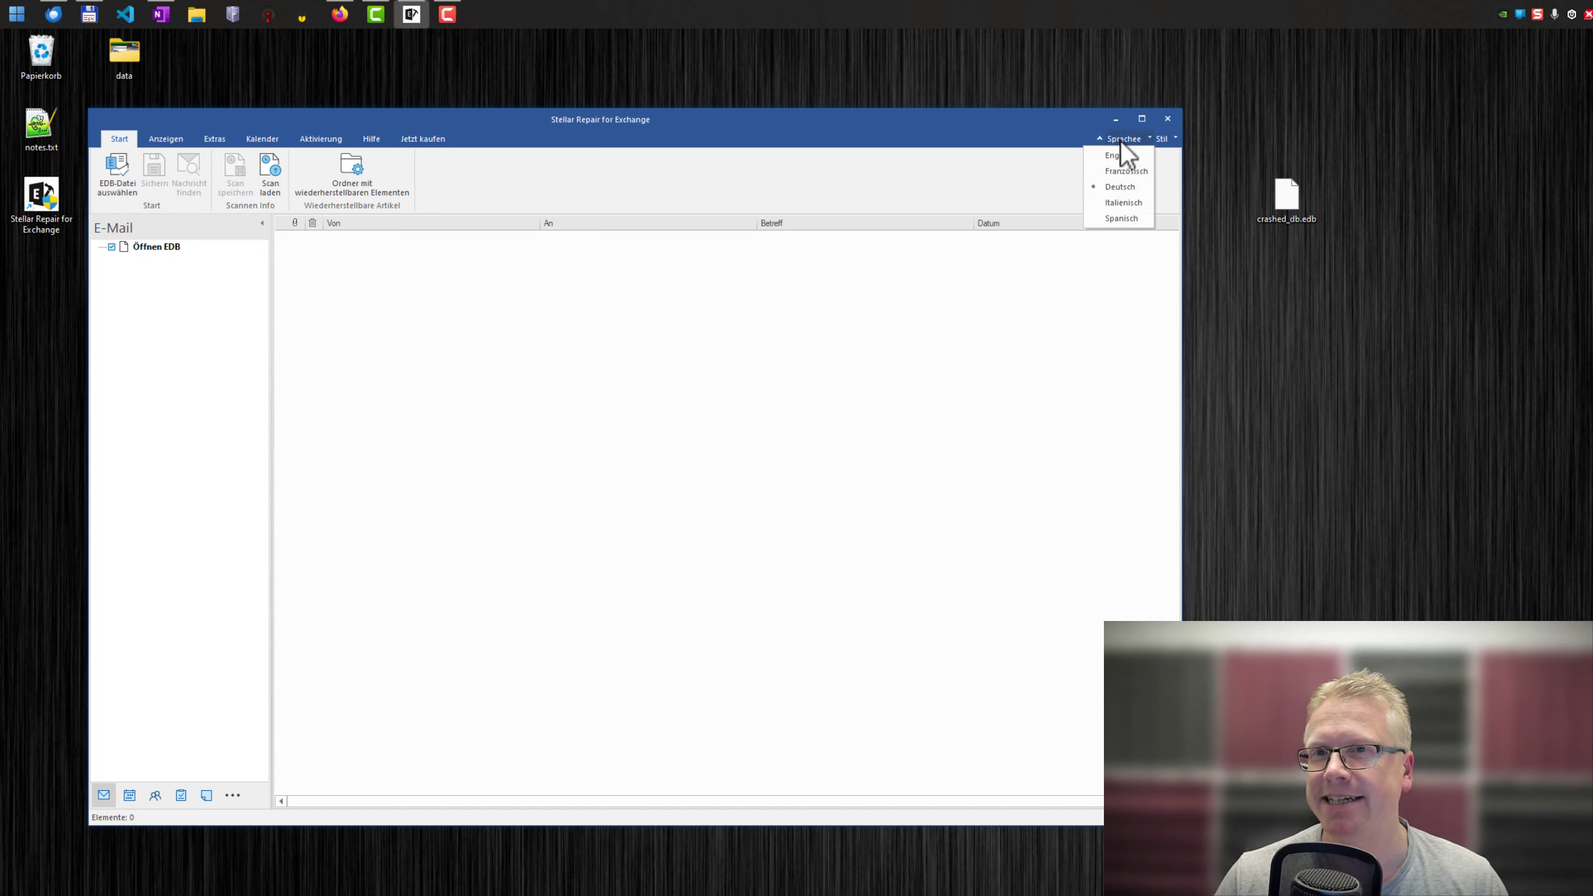
left_click(783, 182)
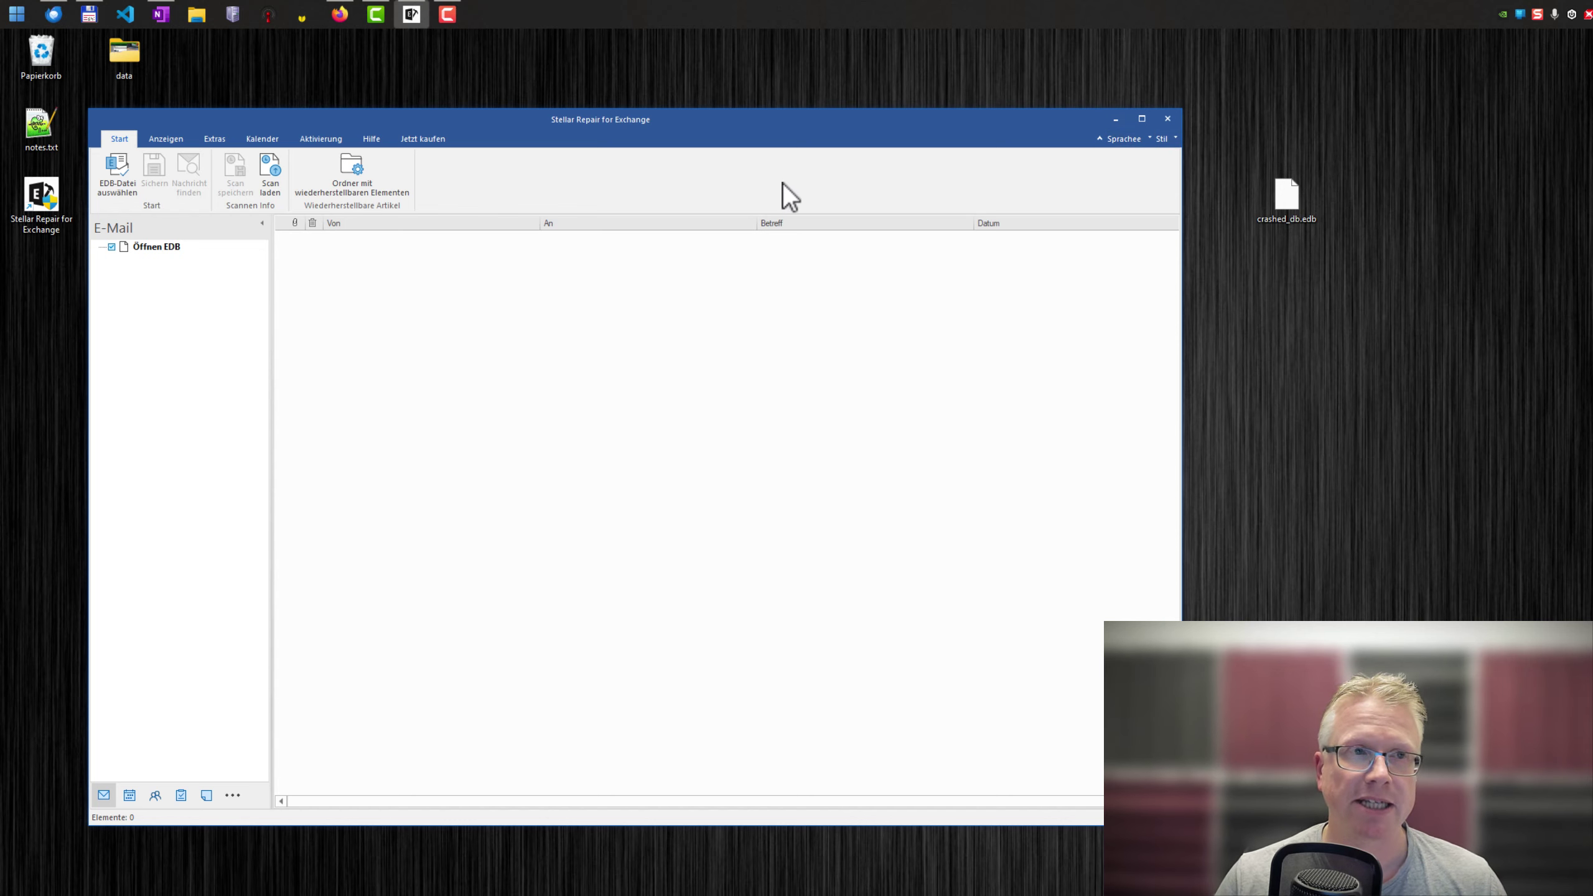
Step: Select crashed_db.edb from the desktop as the Exchange database to repair and continue with the default temp path
left_click(123, 181)
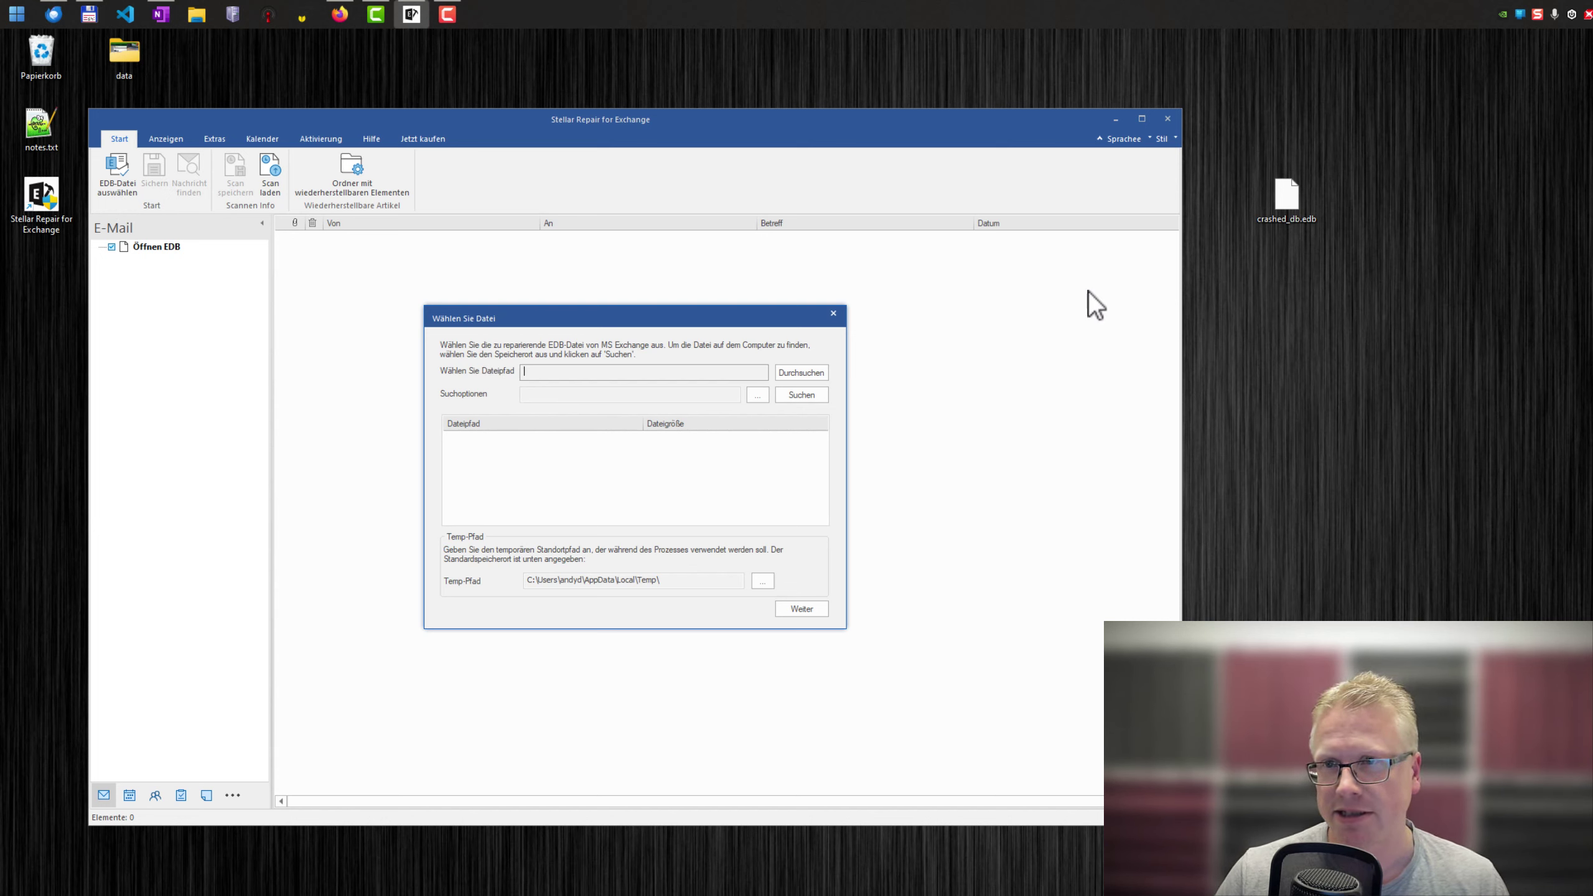
left_click(1301, 219)
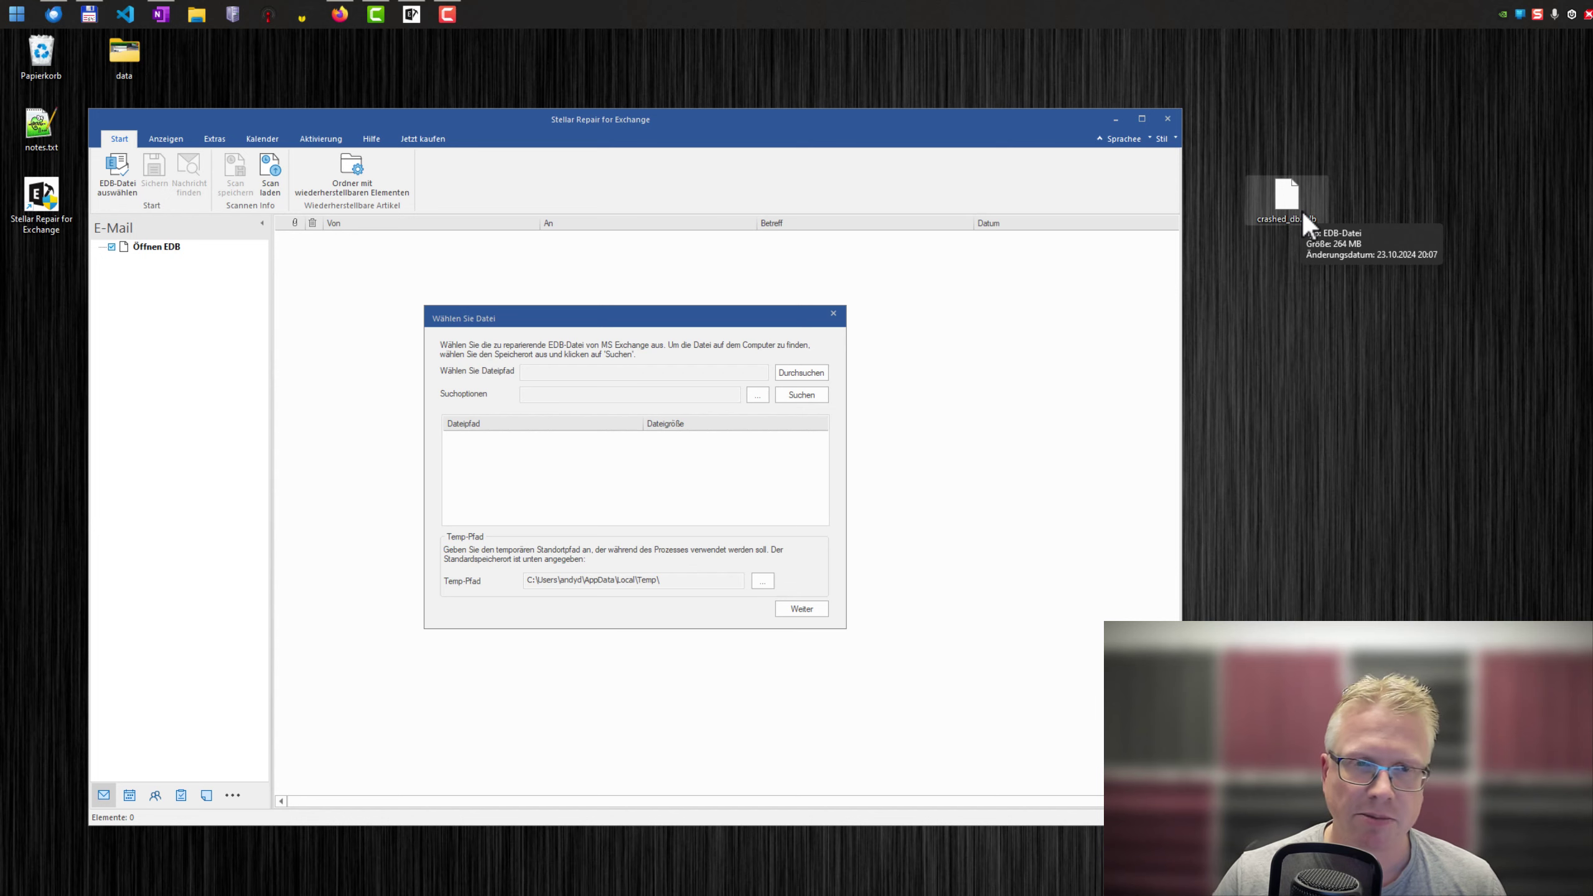
left_click(792, 372)
left_click(677, 463)
left_click(1161, 820)
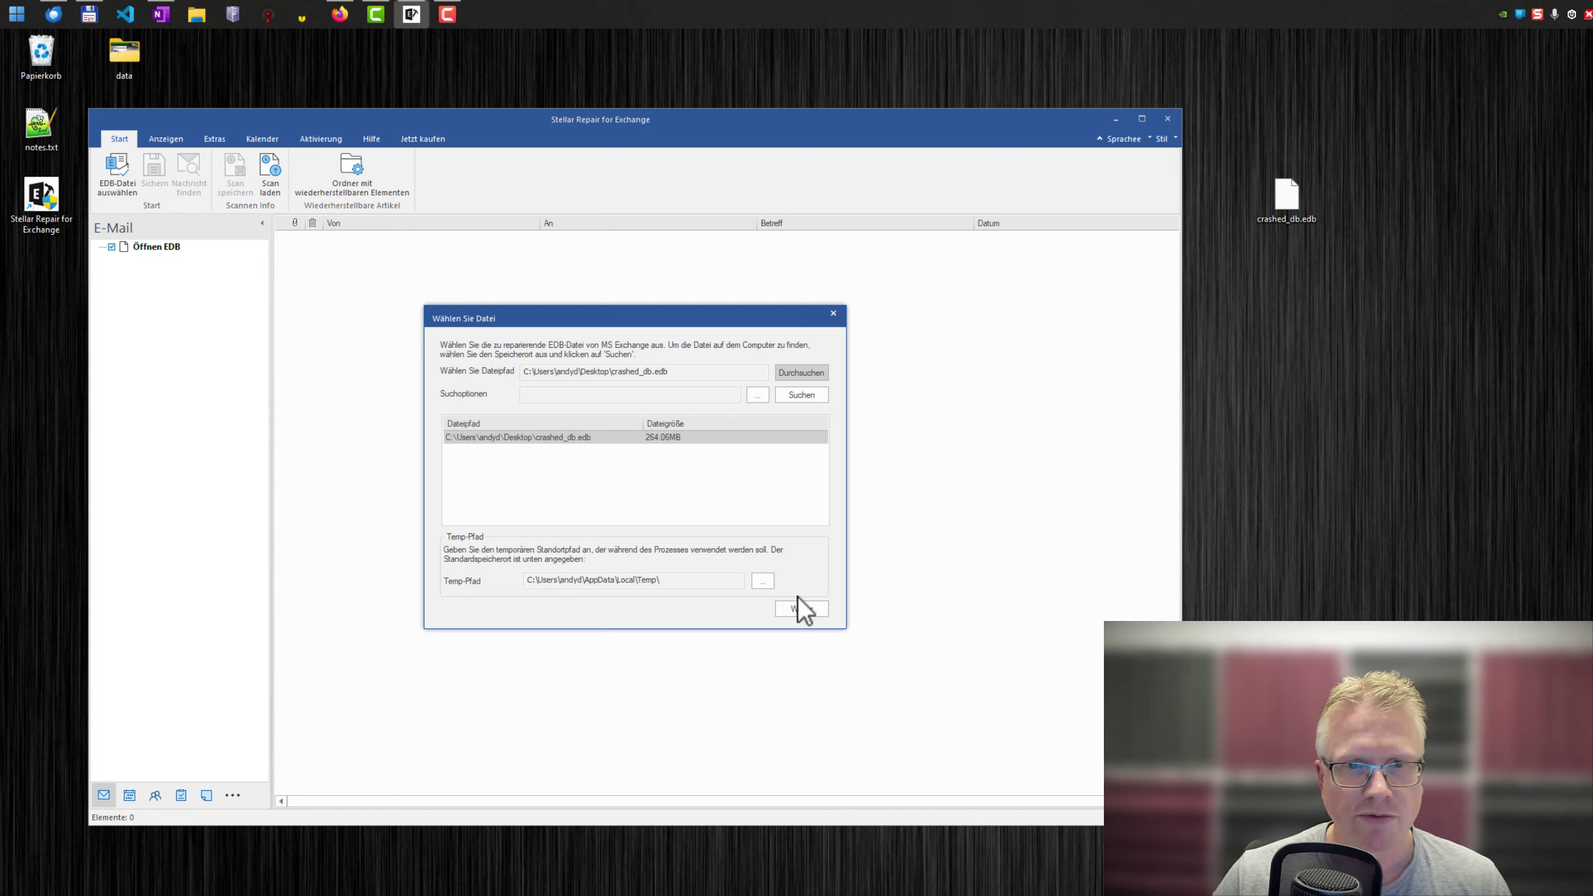
left_click(801, 609)
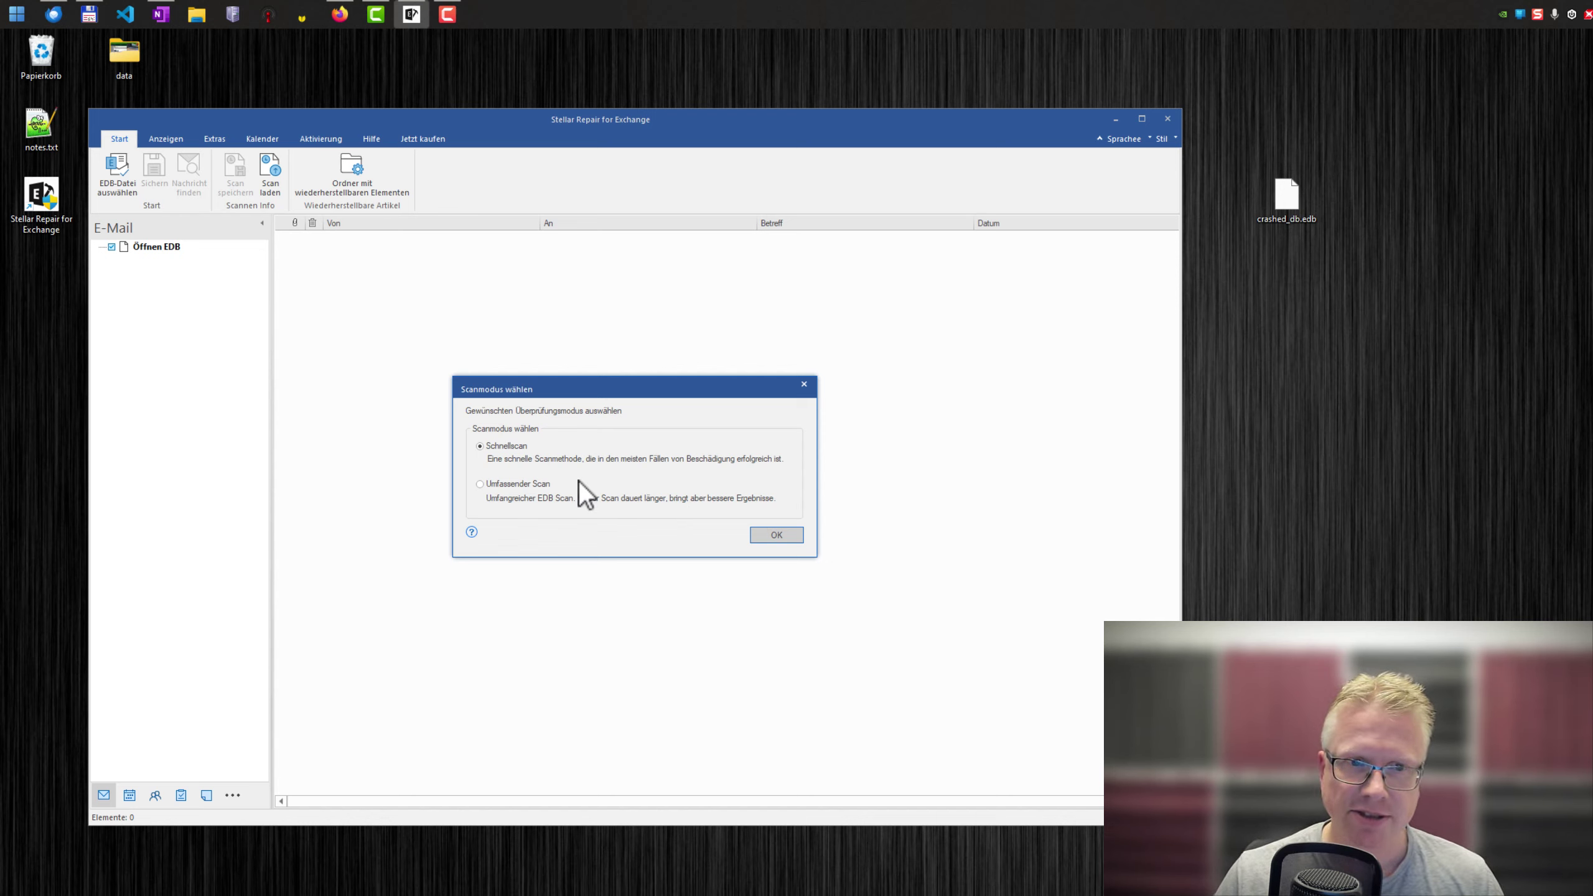
Step: Scan the selected EDB file in the comprehensive mode, Umfassender Scan
left_click(506, 479)
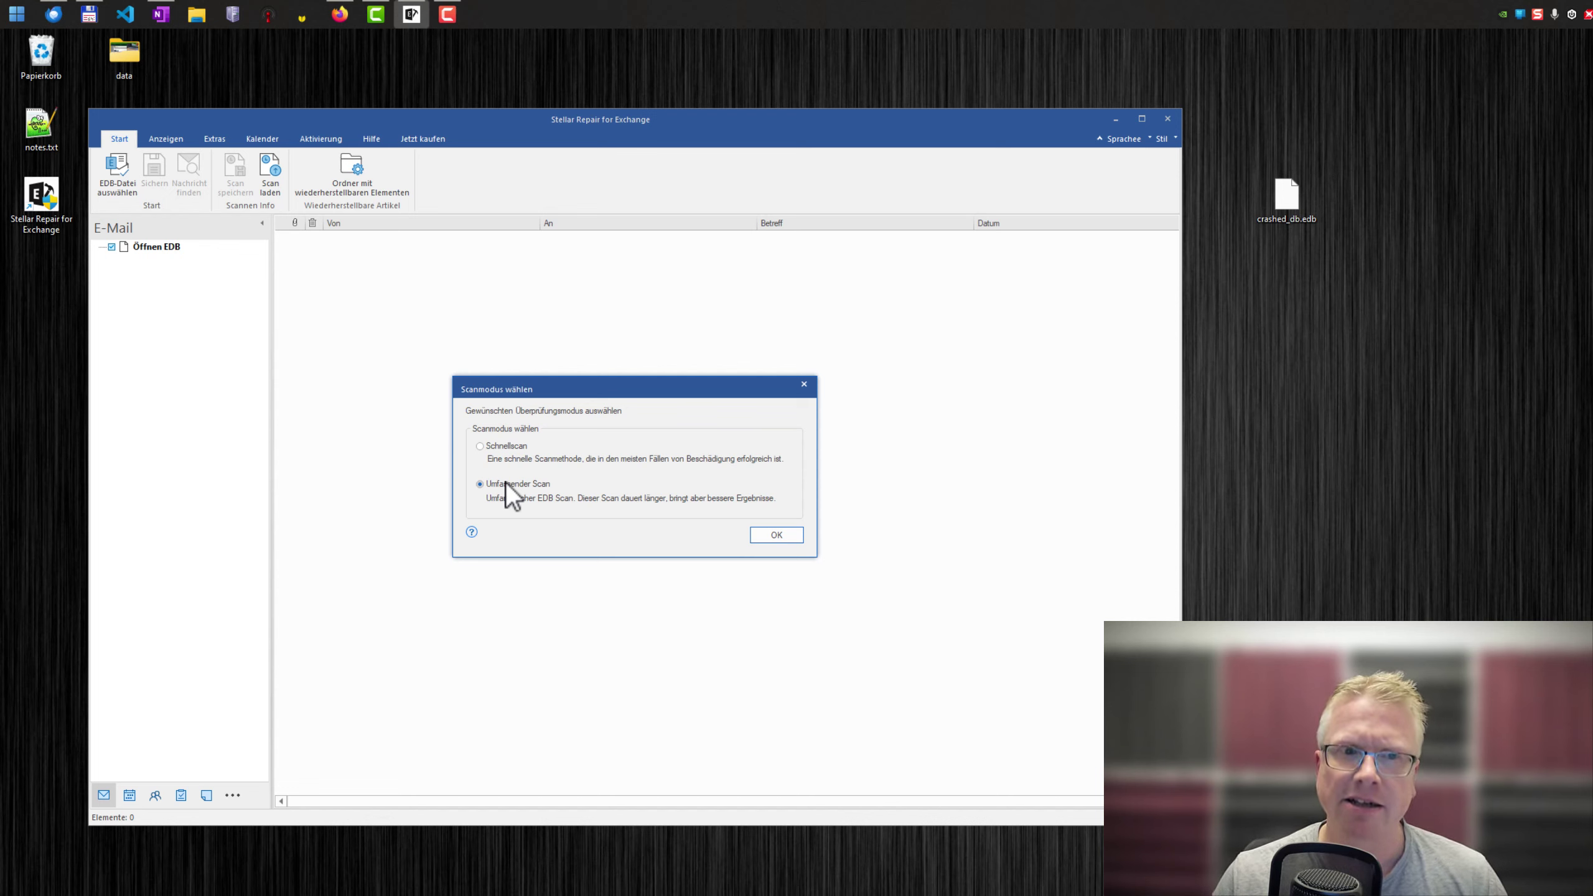
left_click(771, 537)
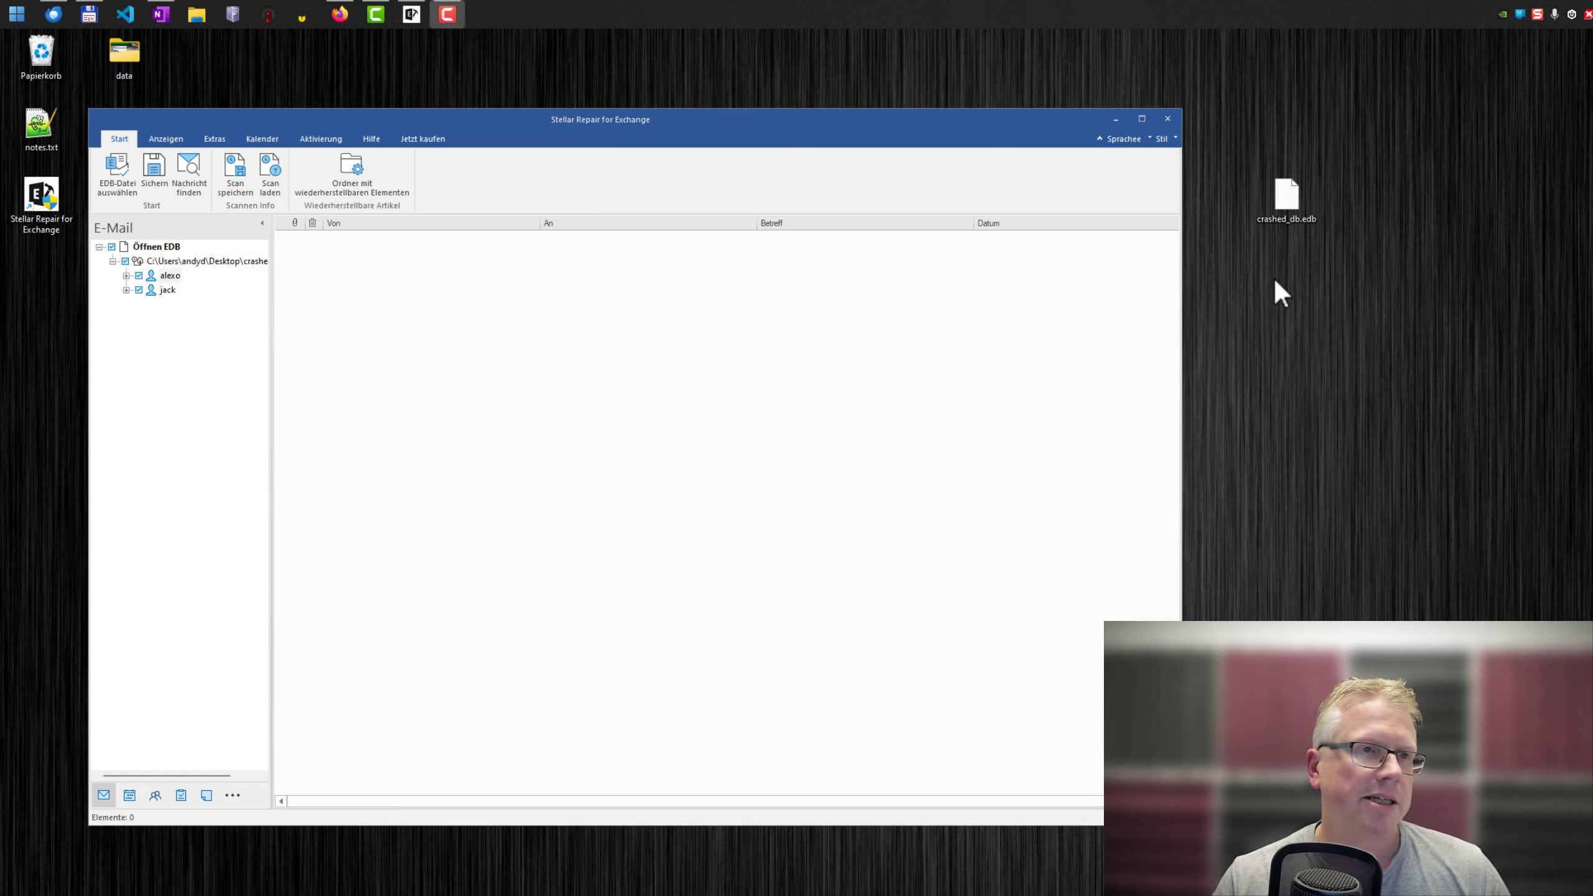
Step: Expand the first recovered mailbox and view its Calendar folder
left_click(126, 275)
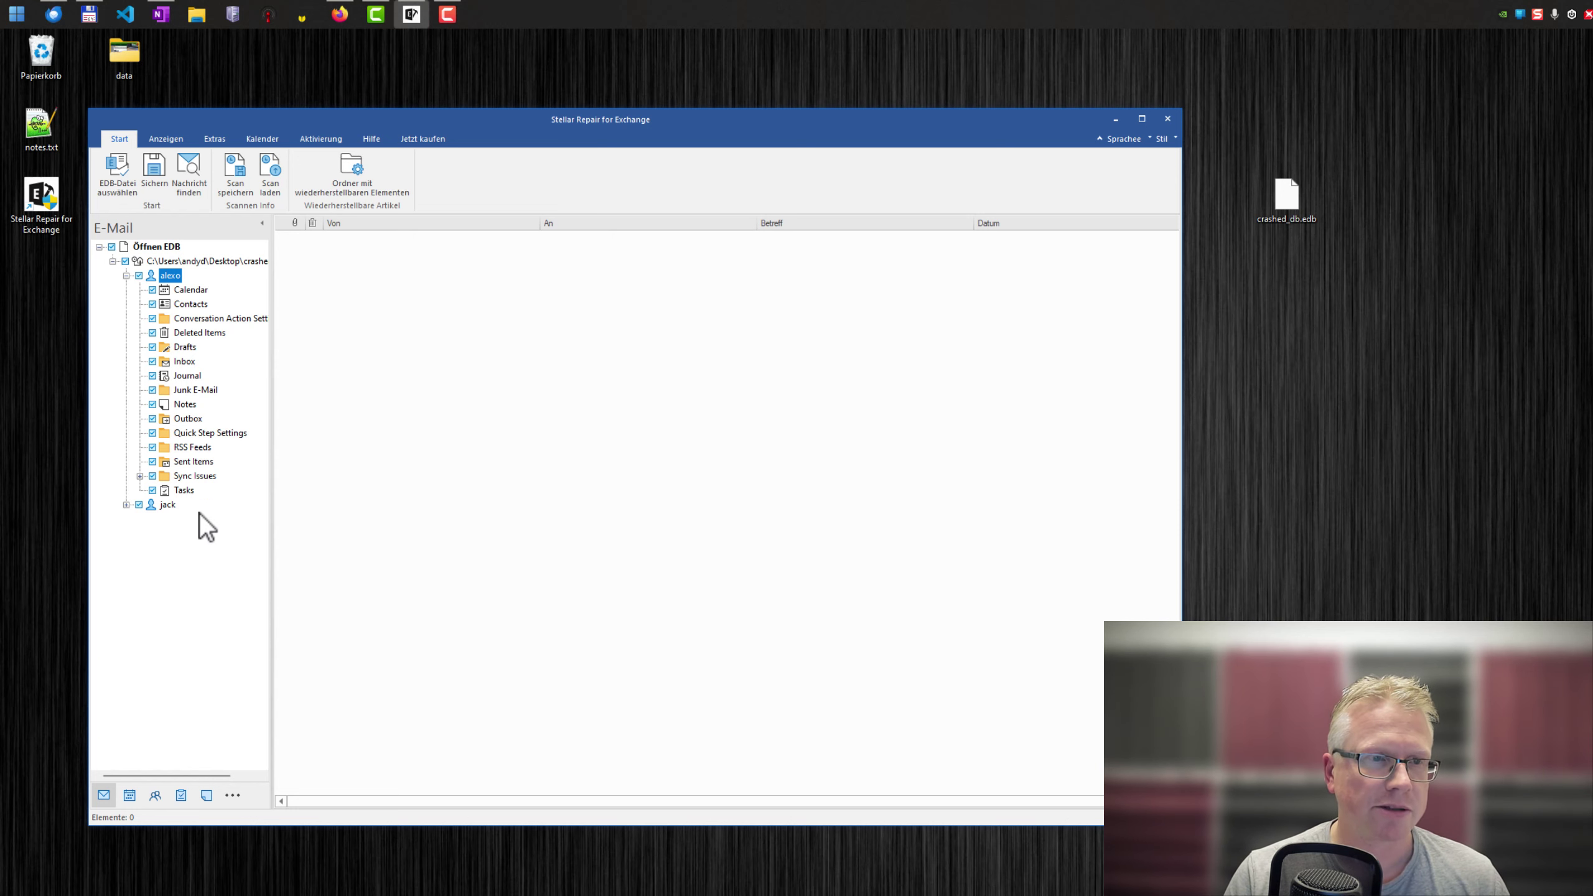
left_click(189, 291)
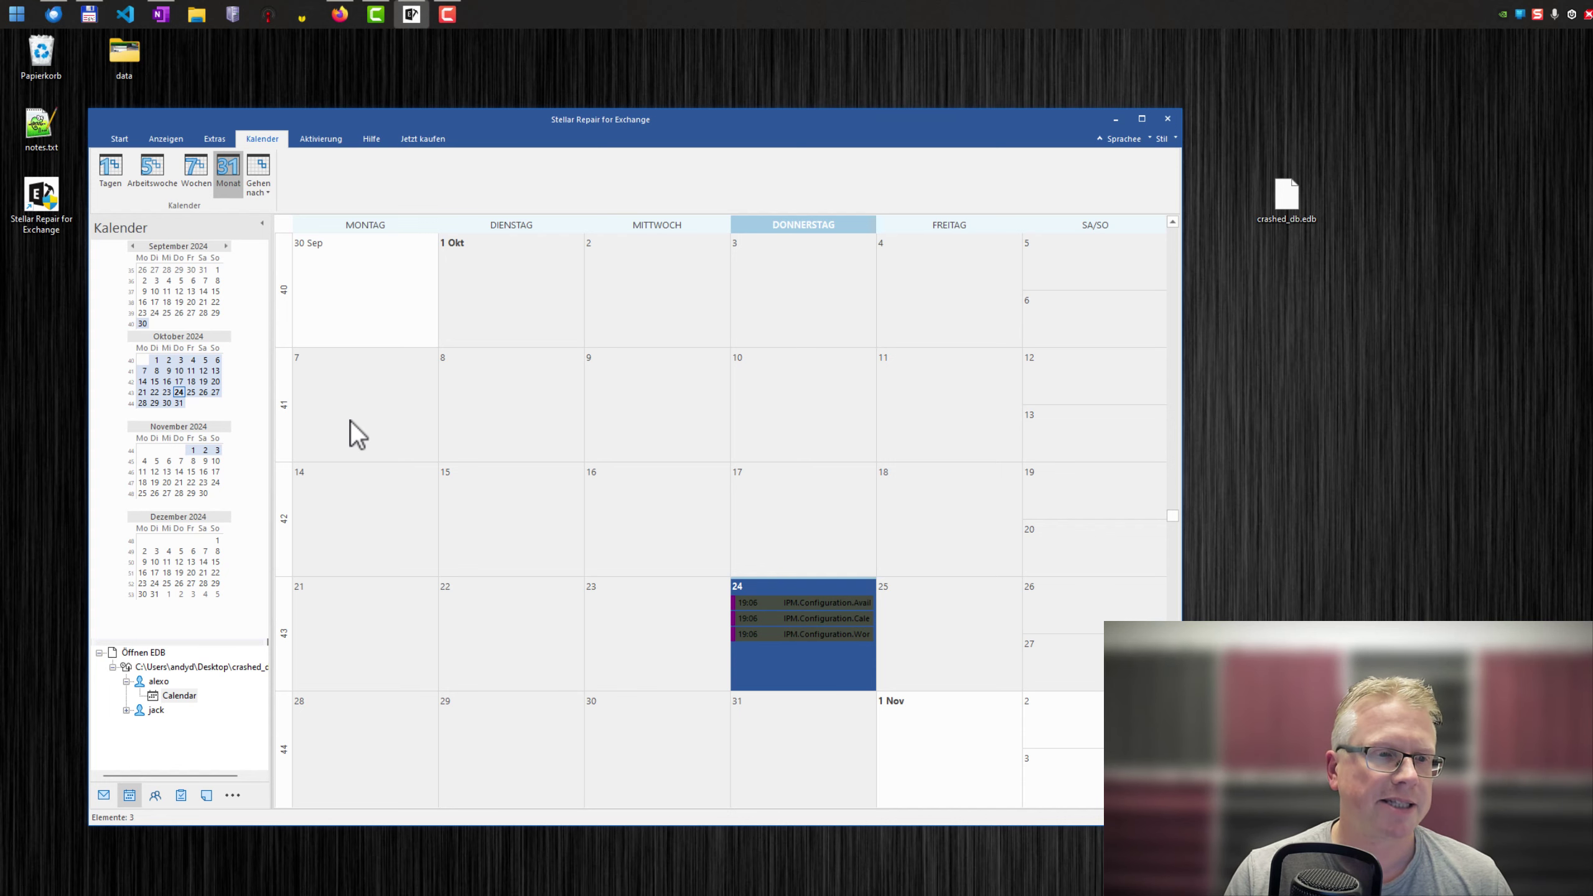
Step: View the contacts and the tasks recovered from the second mailbox
left_click(155, 795)
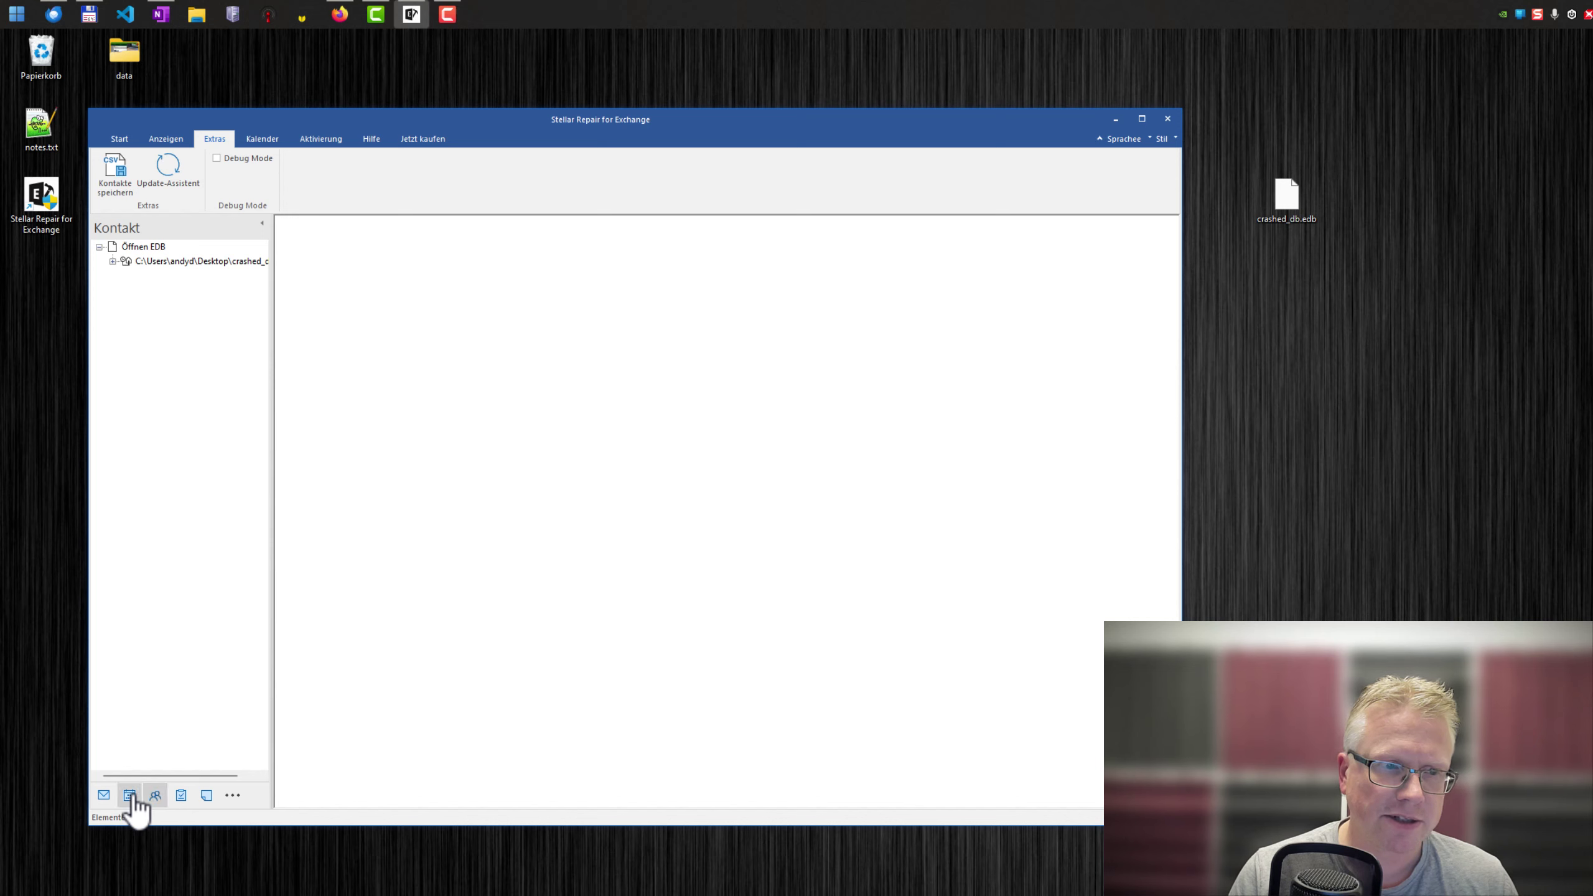
left_click(112, 261)
left_click(126, 290)
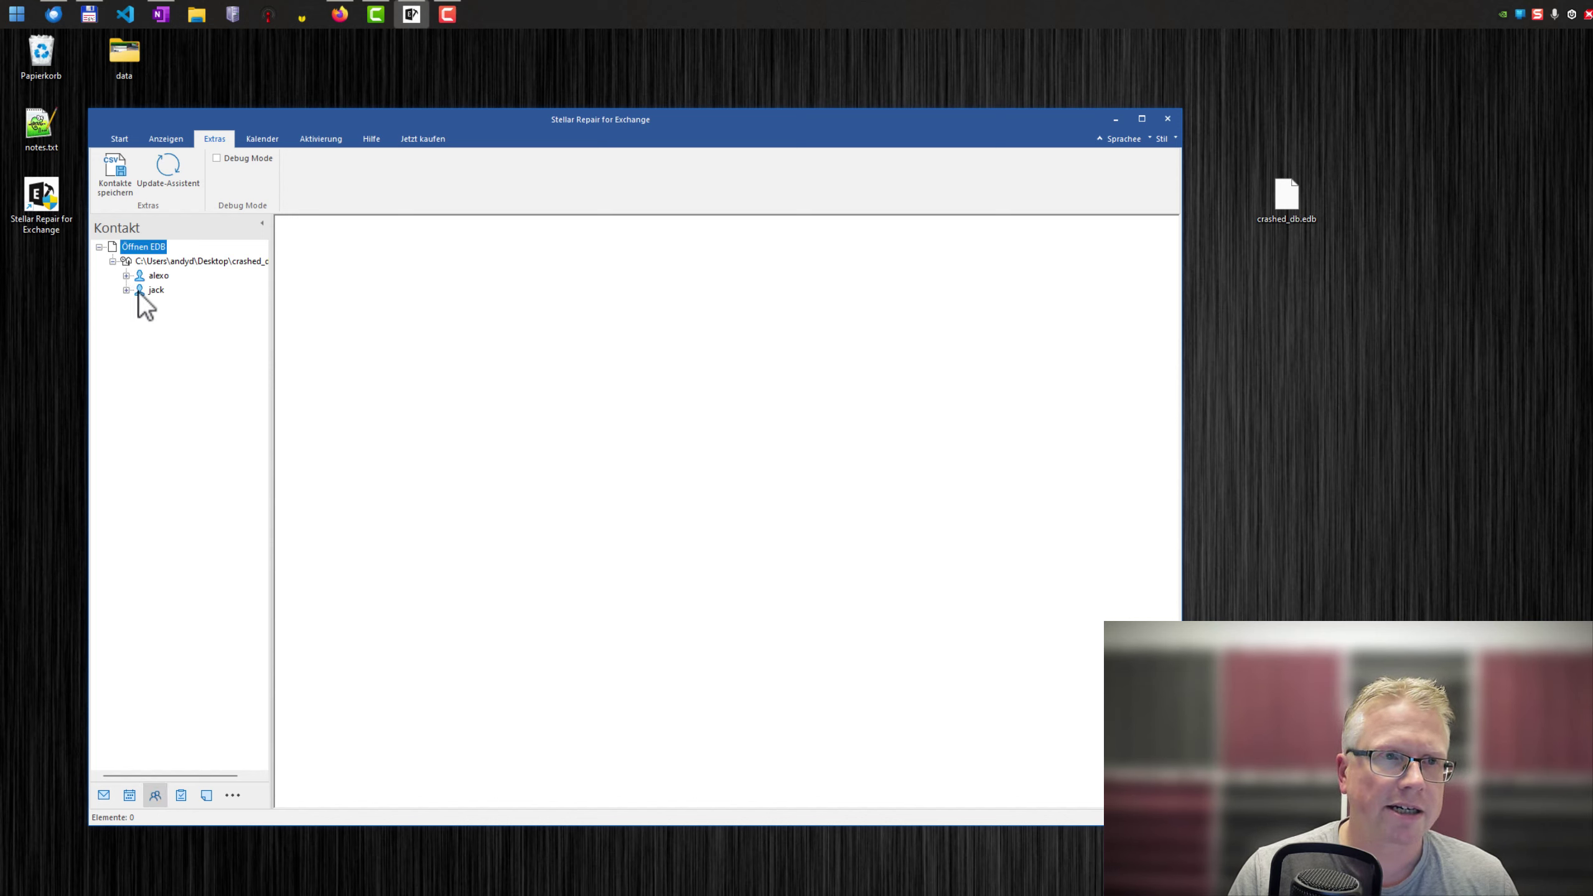
left_click(178, 306)
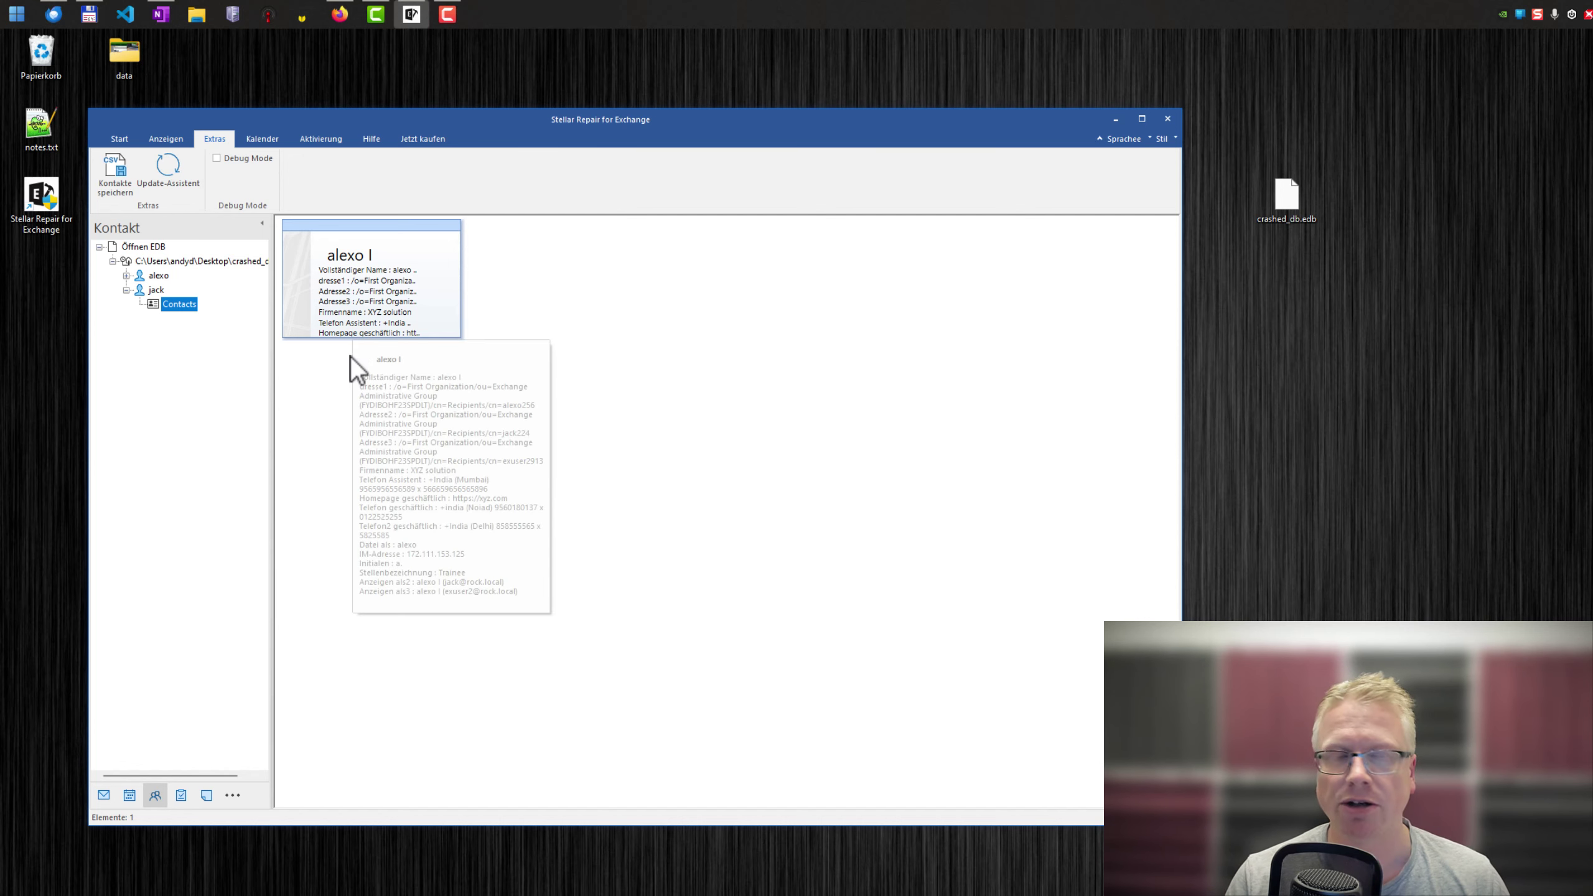
left_click(181, 795)
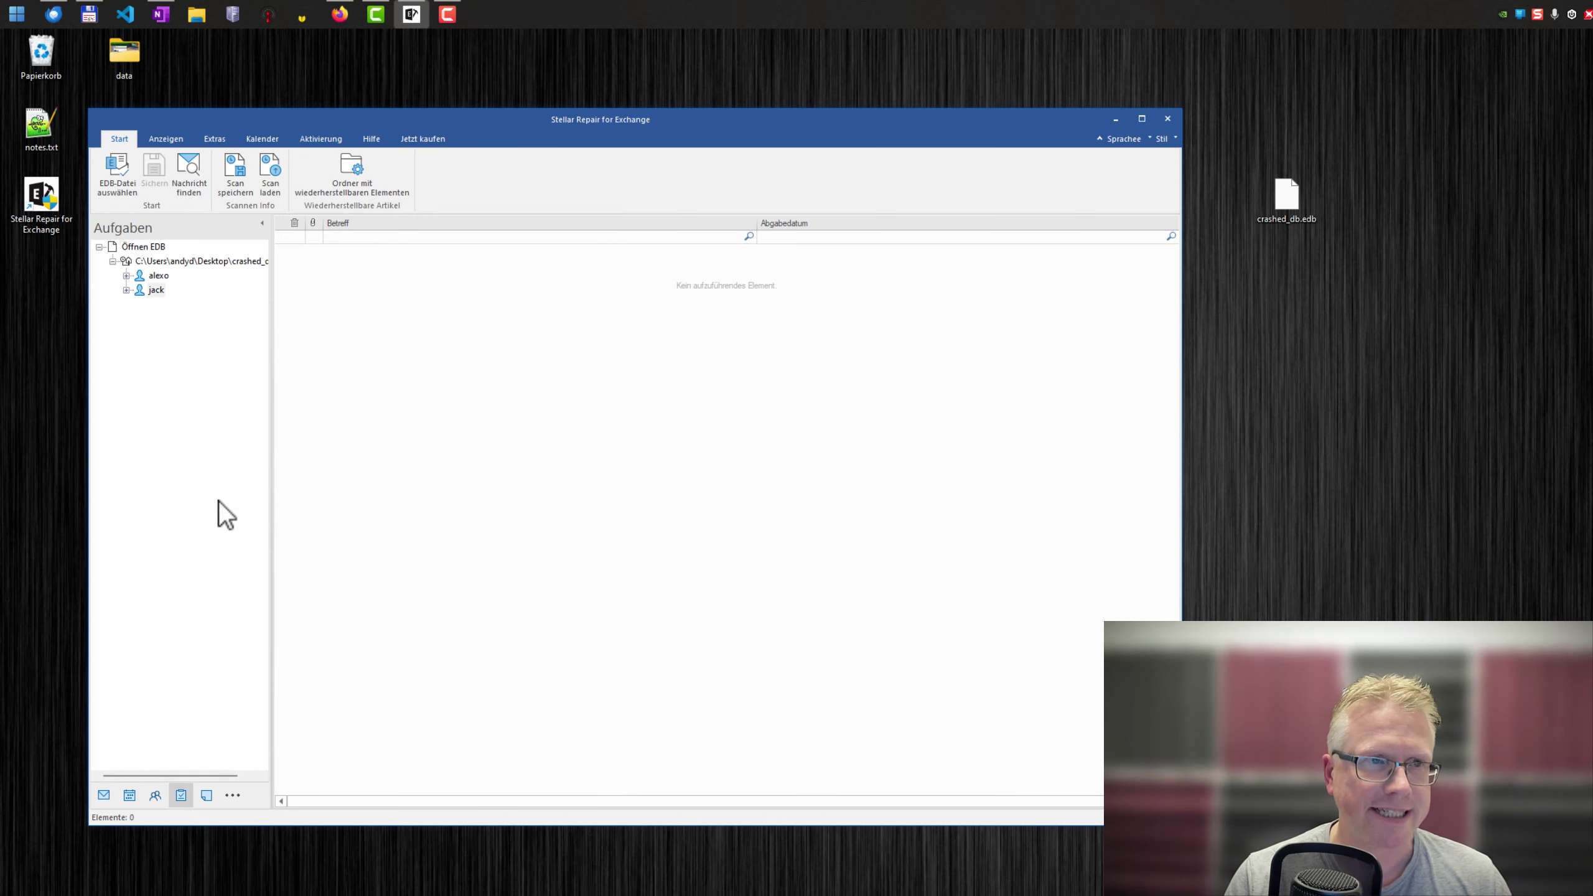
left_click(165, 304)
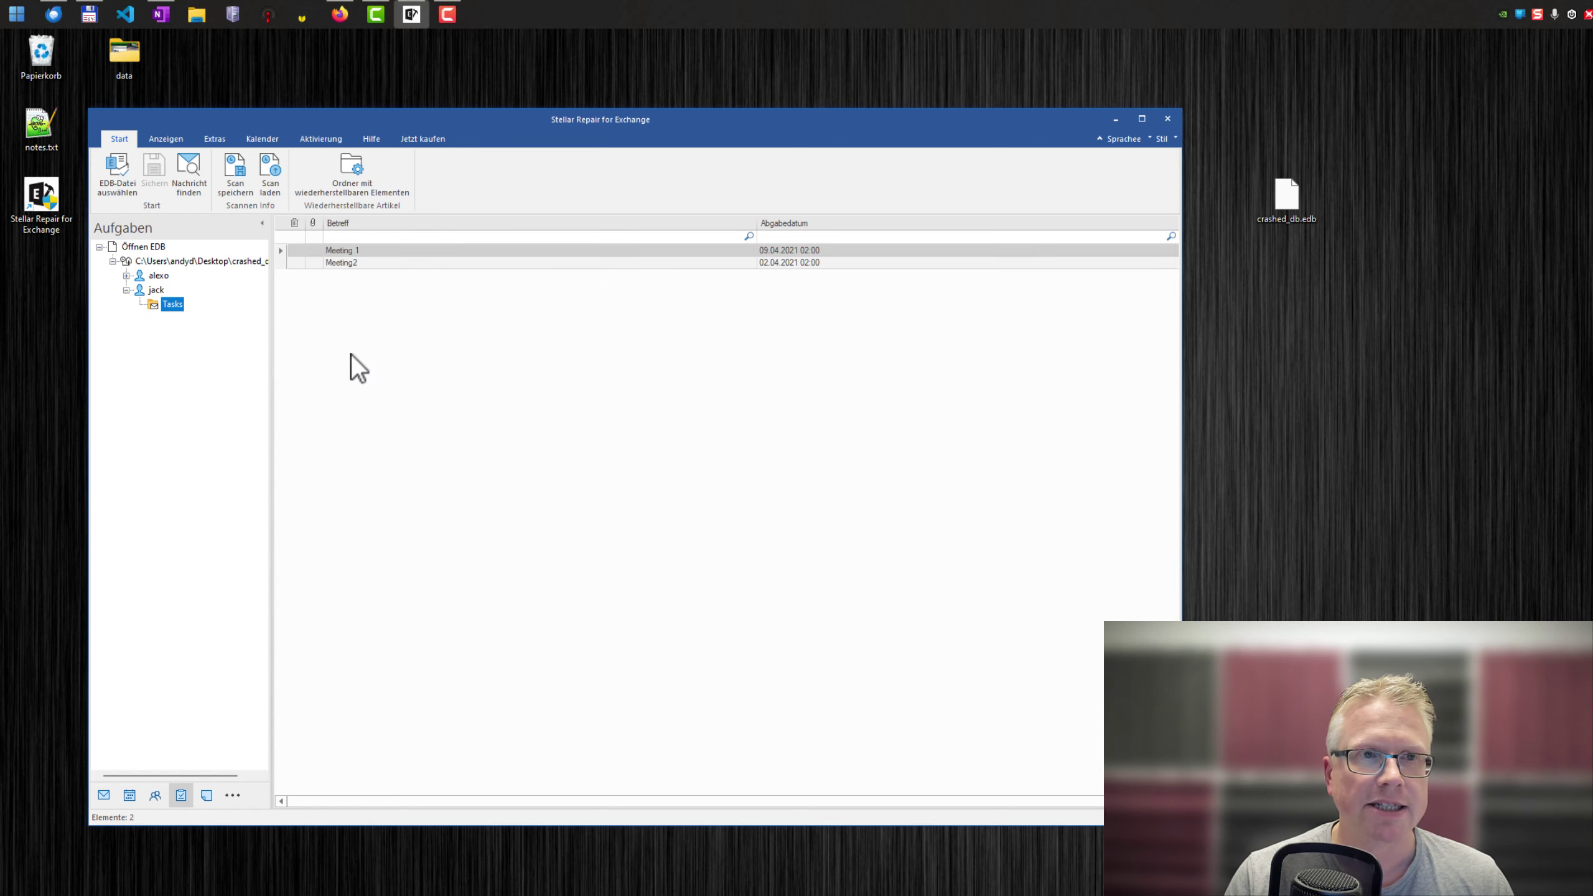
Step: Preview the "important data for testing" message in the first mailbox's Inbox
left_click(104, 796)
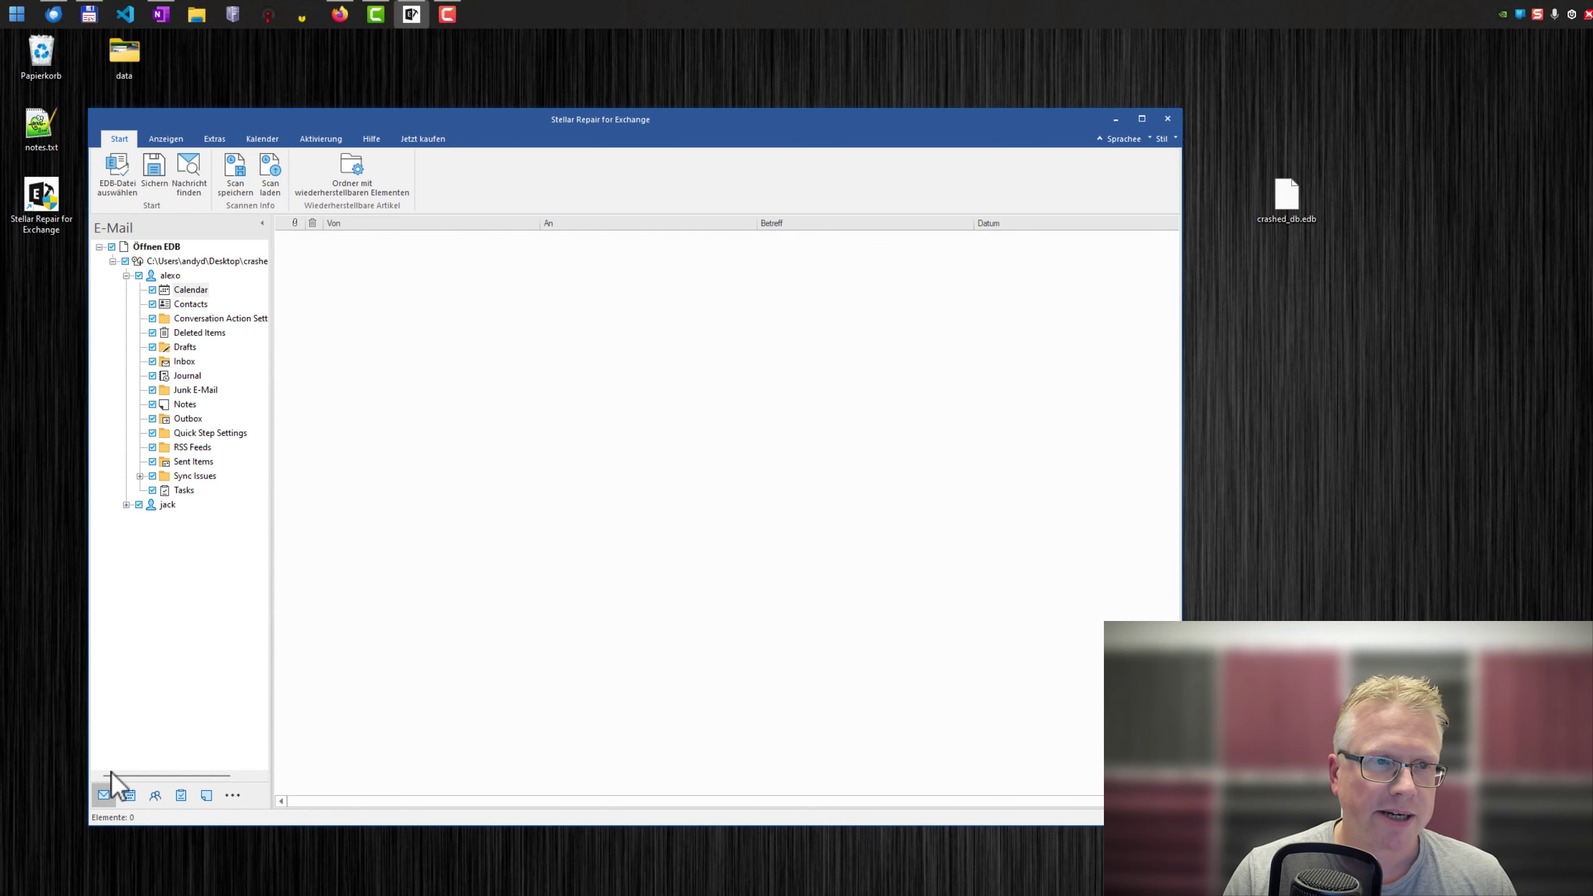
left_click(182, 360)
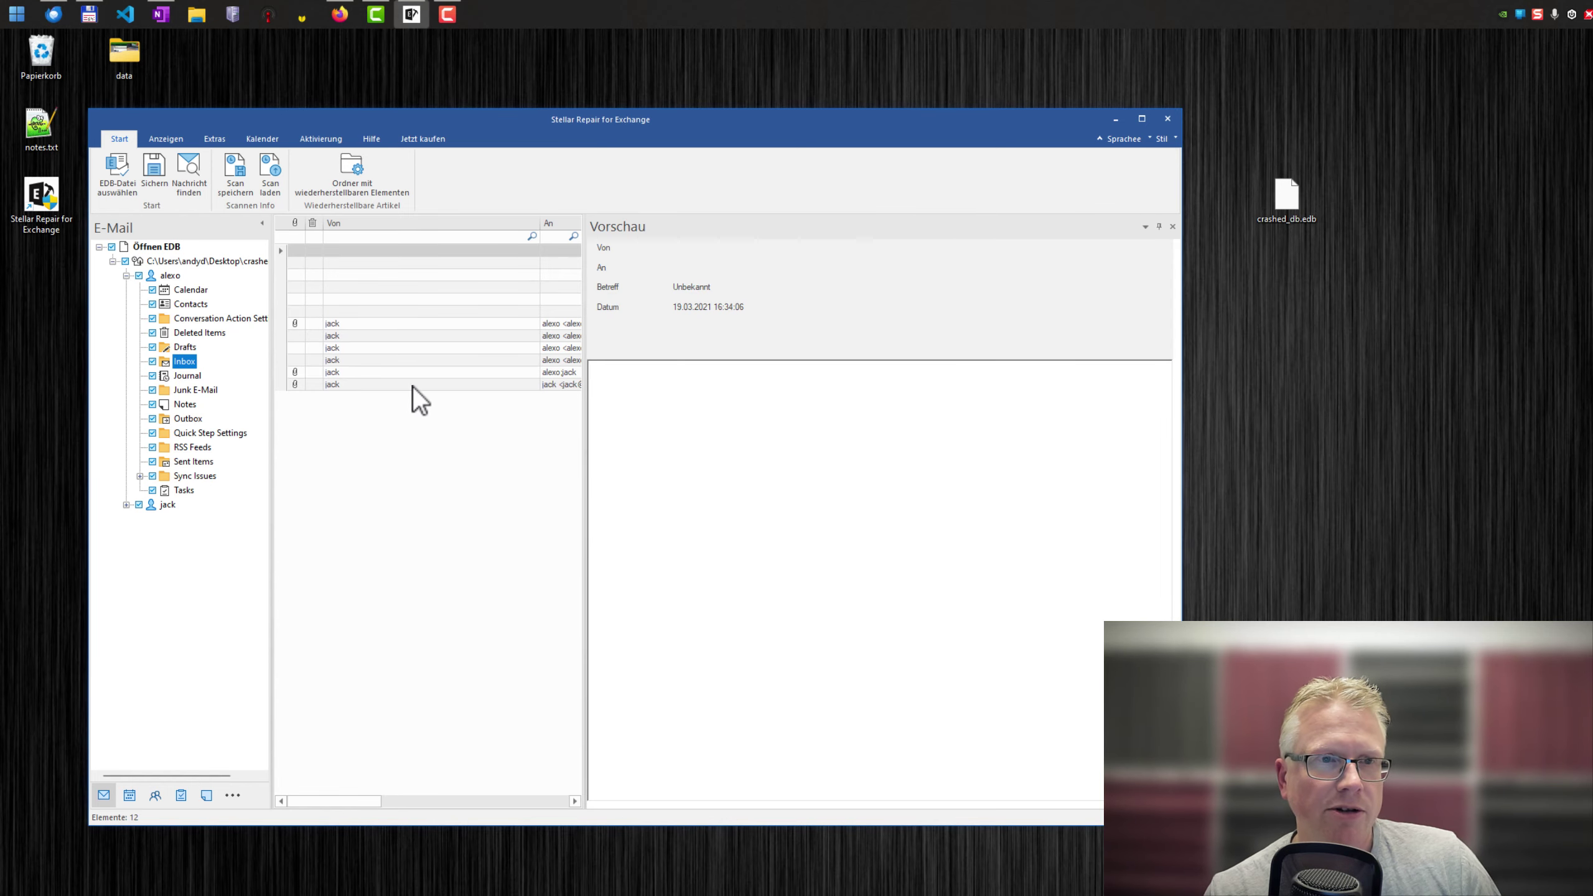
left_click(409, 385)
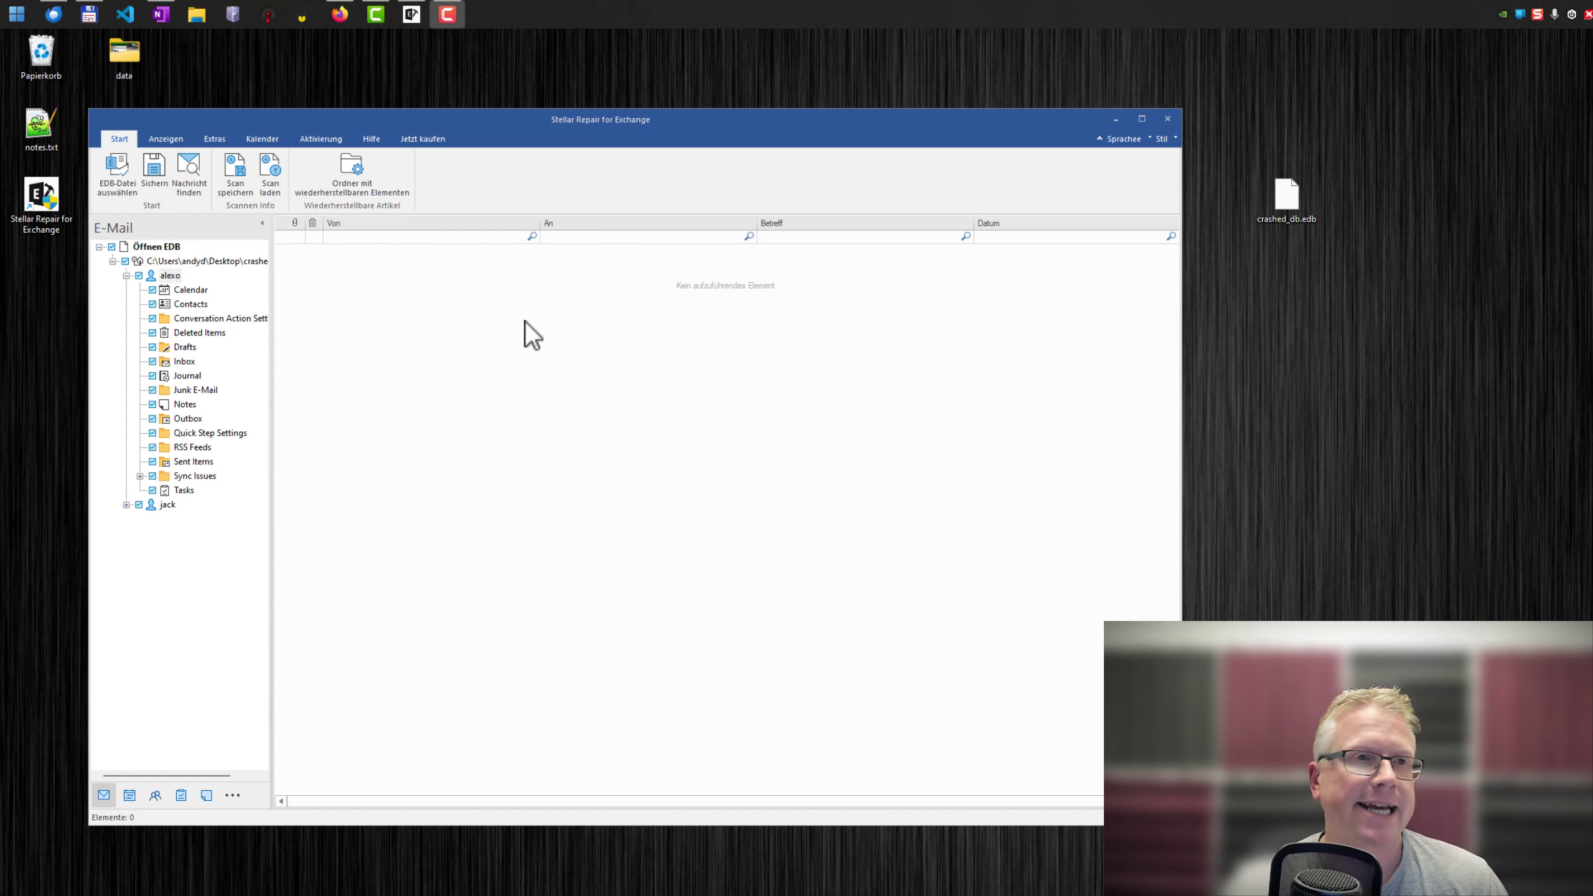
Step: Save the entire first mailbox in PDF format to the Desktop
right_click(176, 275)
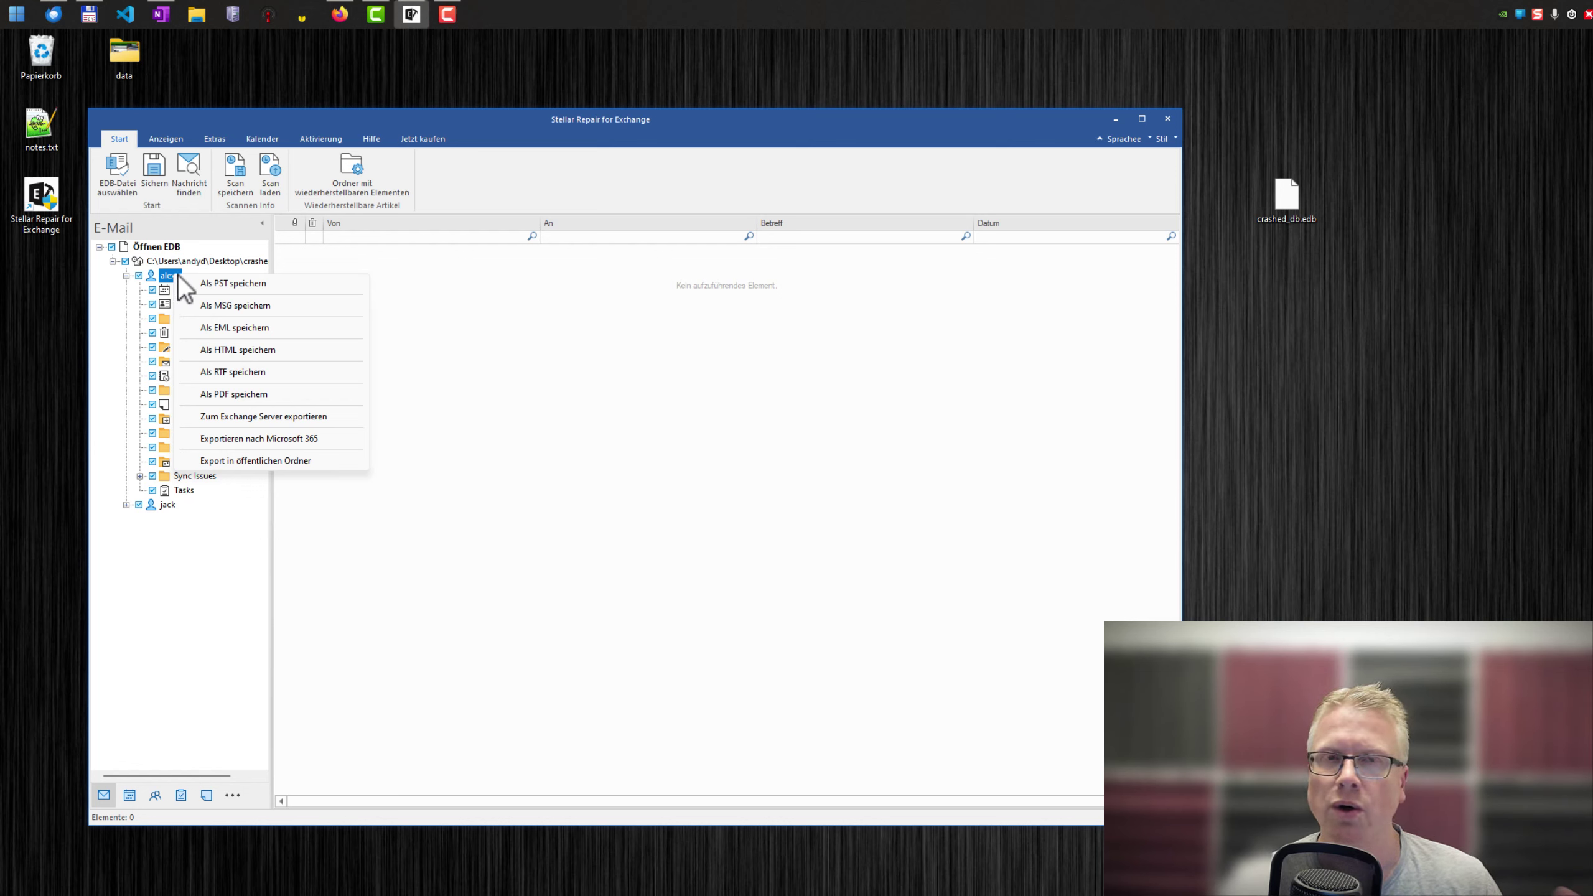
left_click(246, 394)
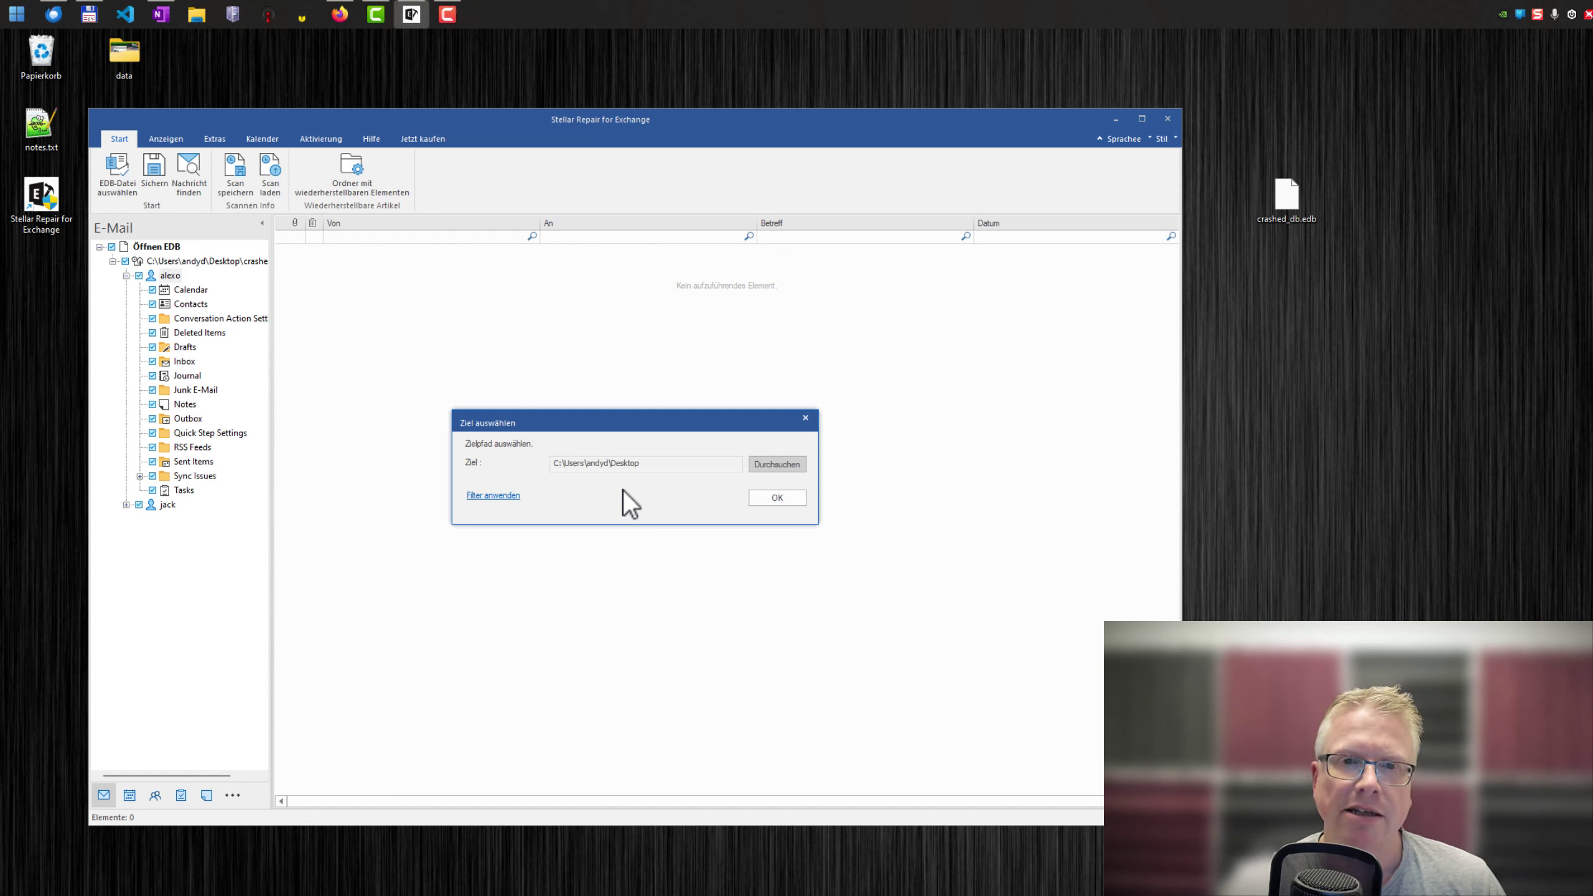
left_click(788, 499)
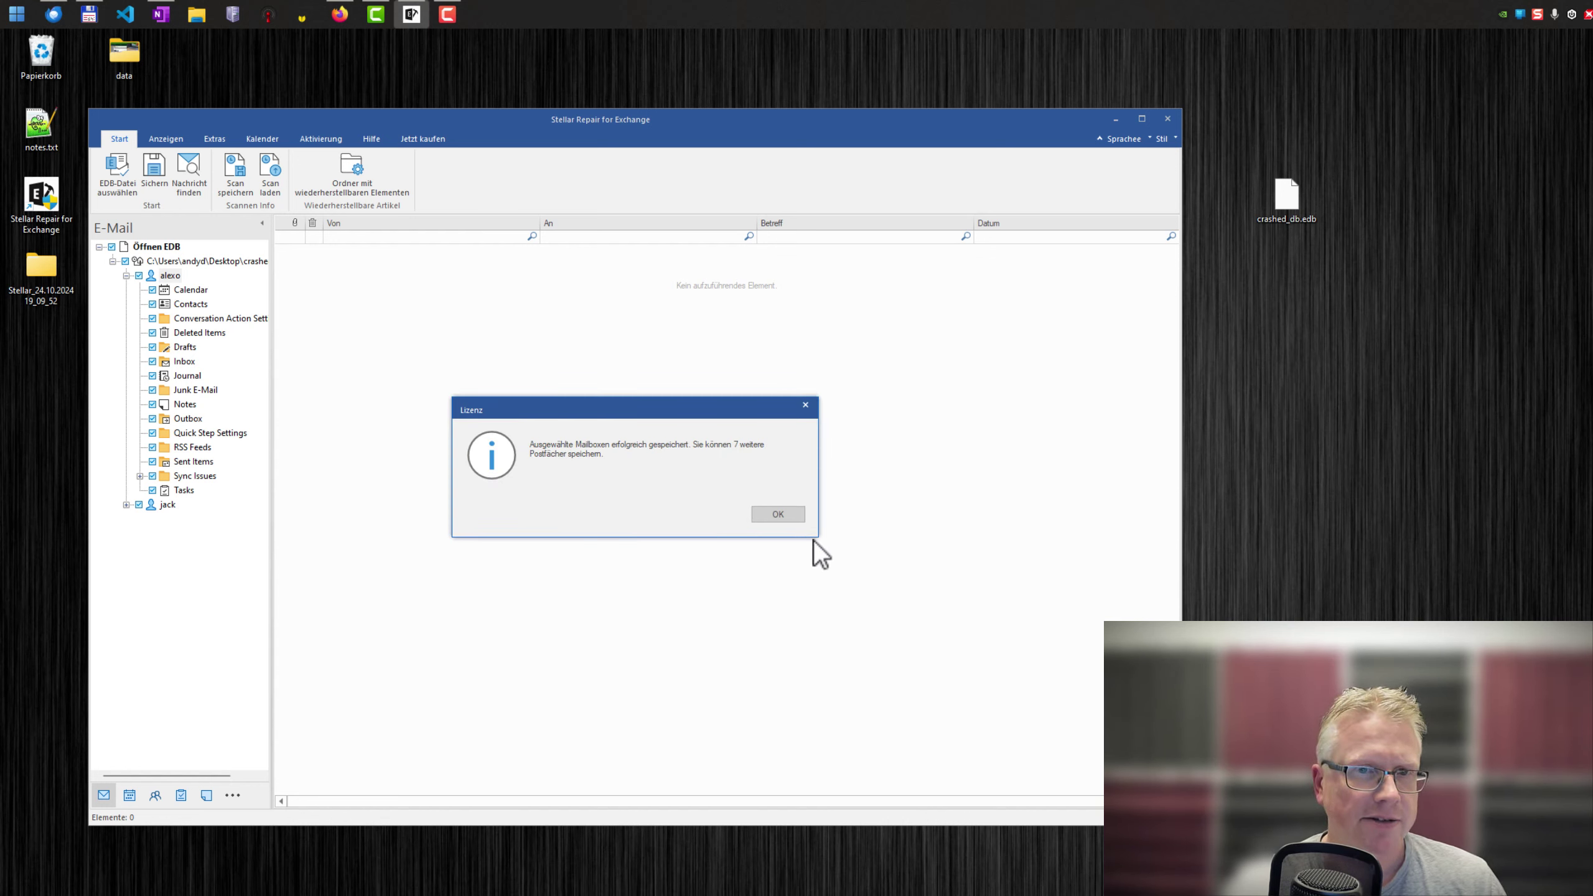
left_click(787, 512)
left_click(780, 522)
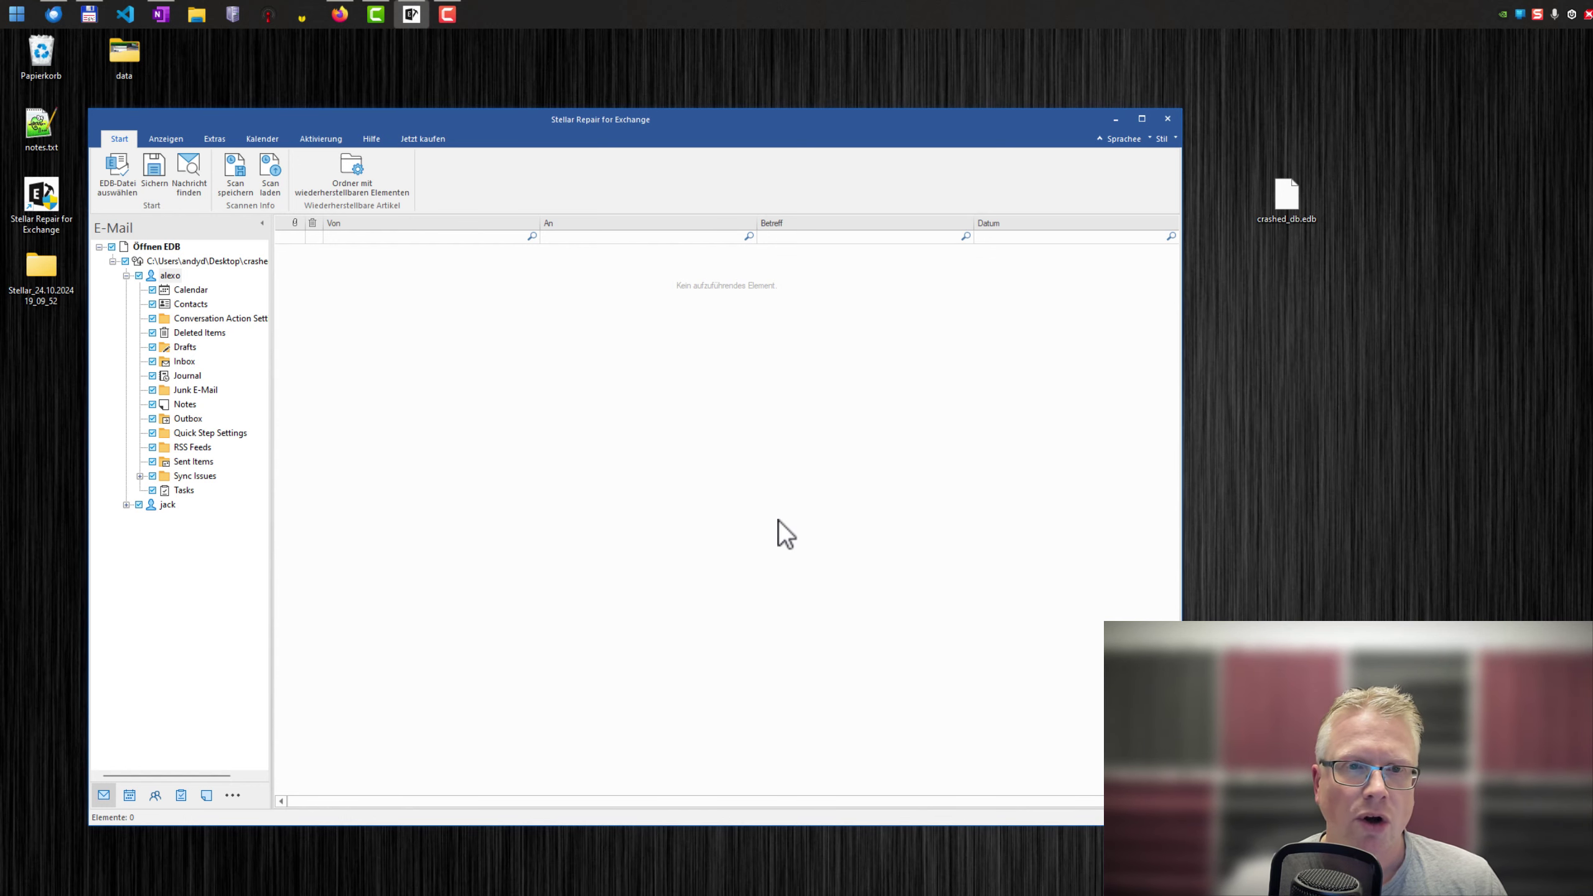
Step: Open the exported folder Stellar_24.10.2024 19_09_52 on the desktop and view testing.pdf in its Inbox subfolder
left_click(35, 264)
double_click(42, 275)
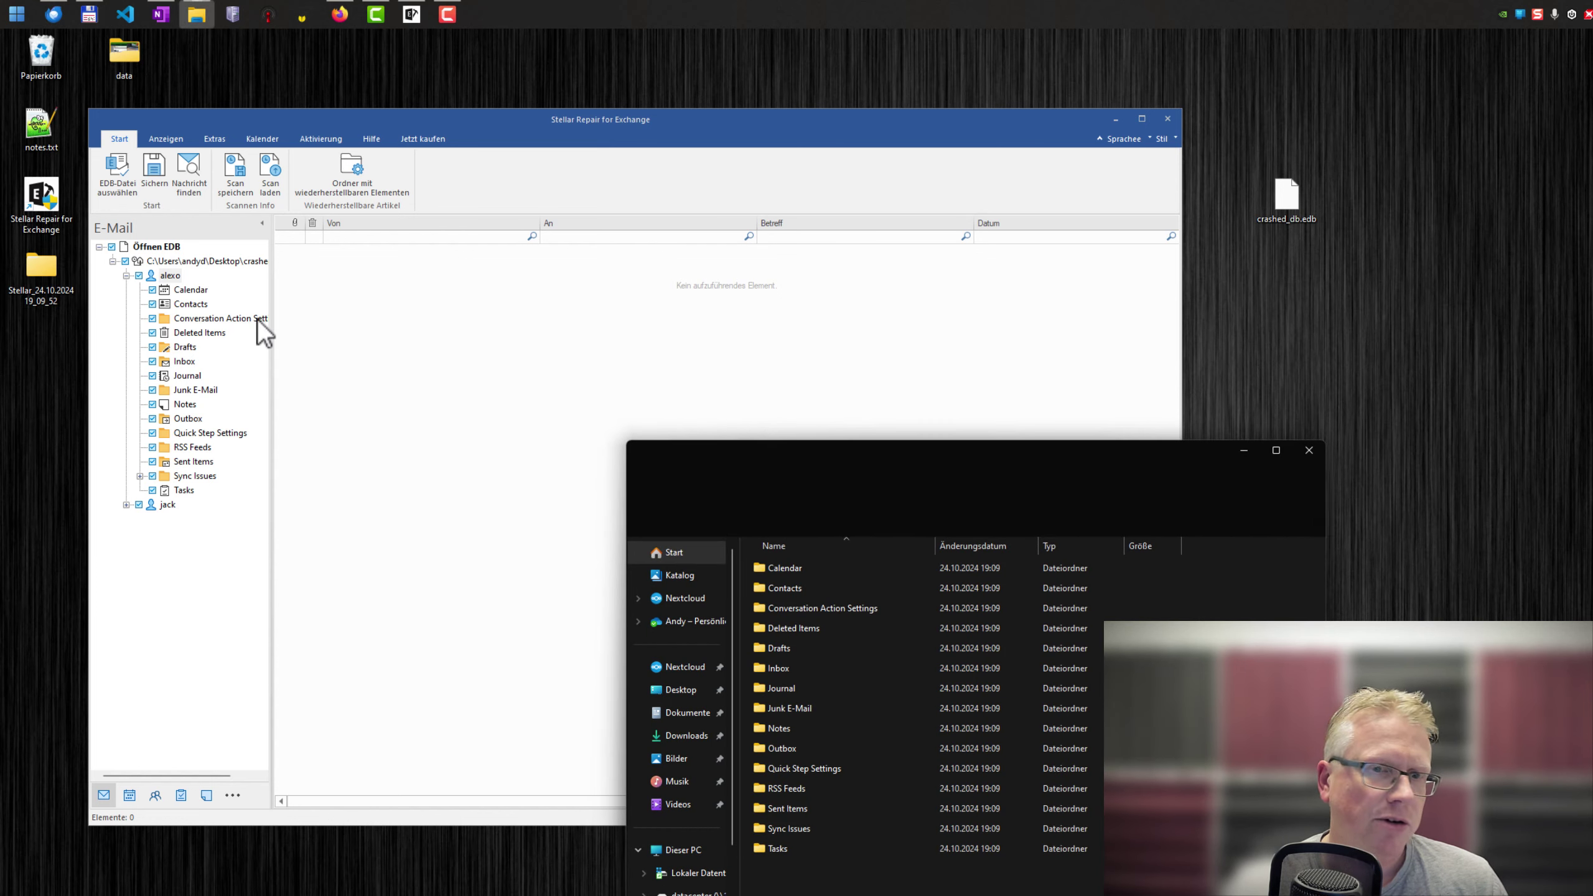
left_click_drag(791, 460, 600, 220)
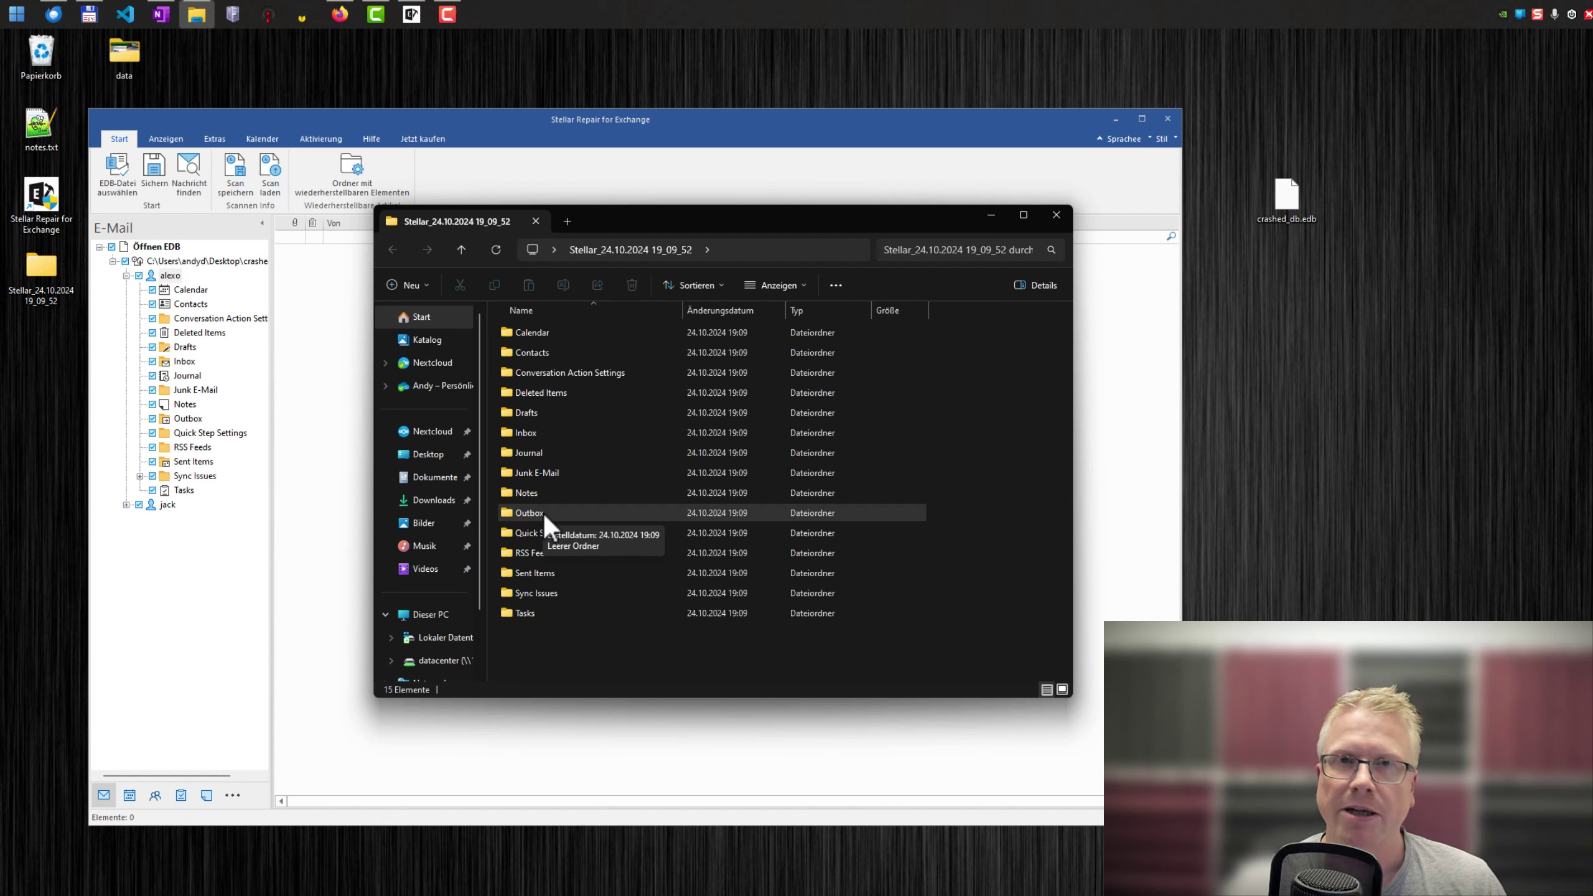
double_click(534, 424)
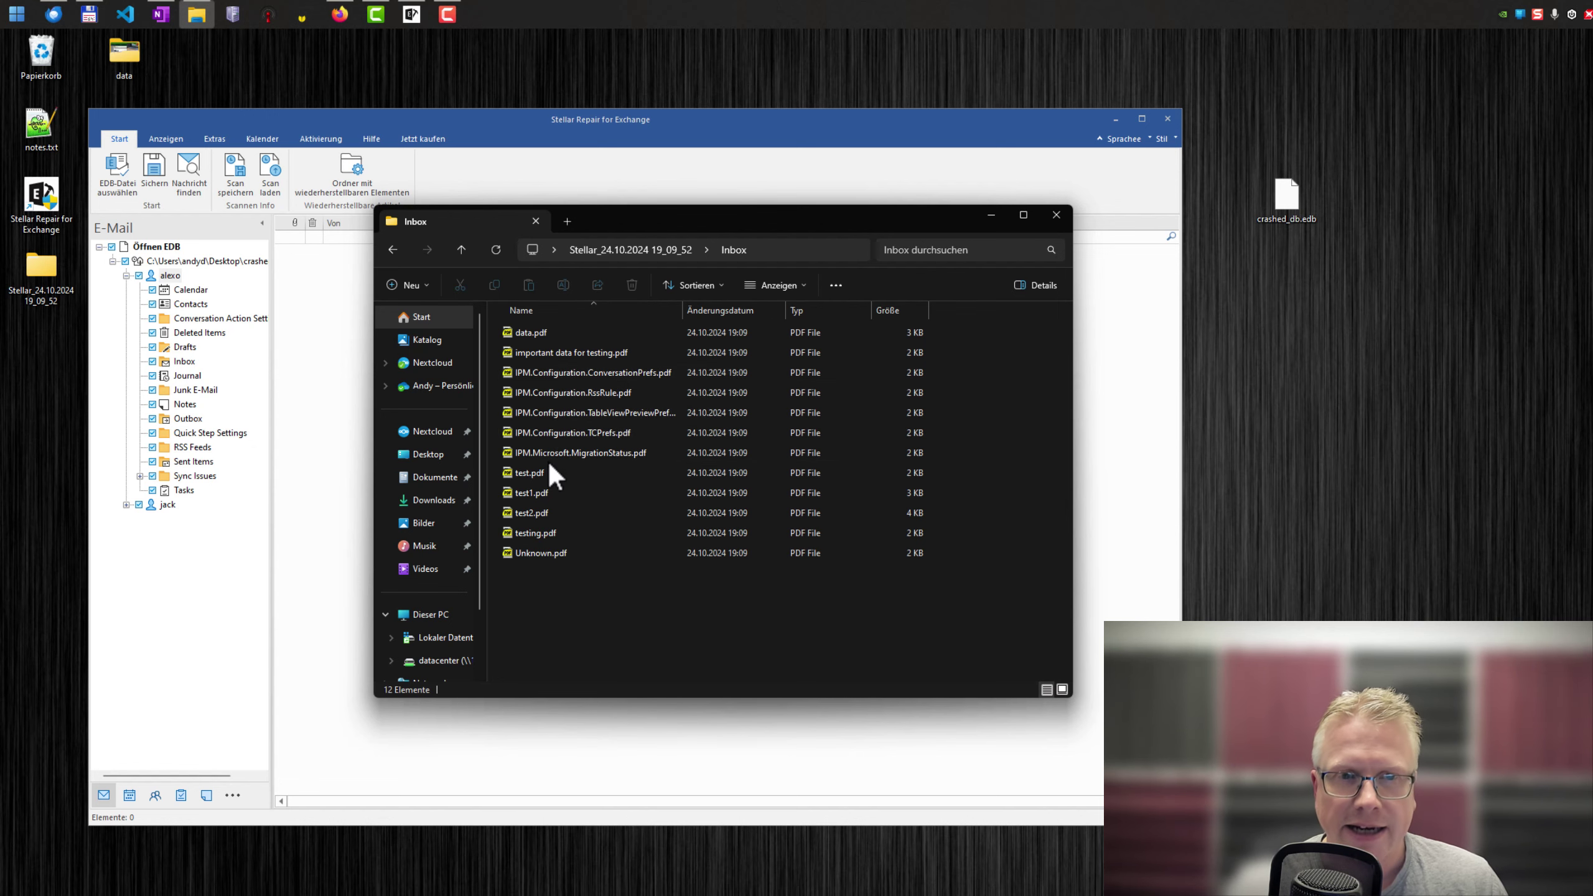
double_click(529, 532)
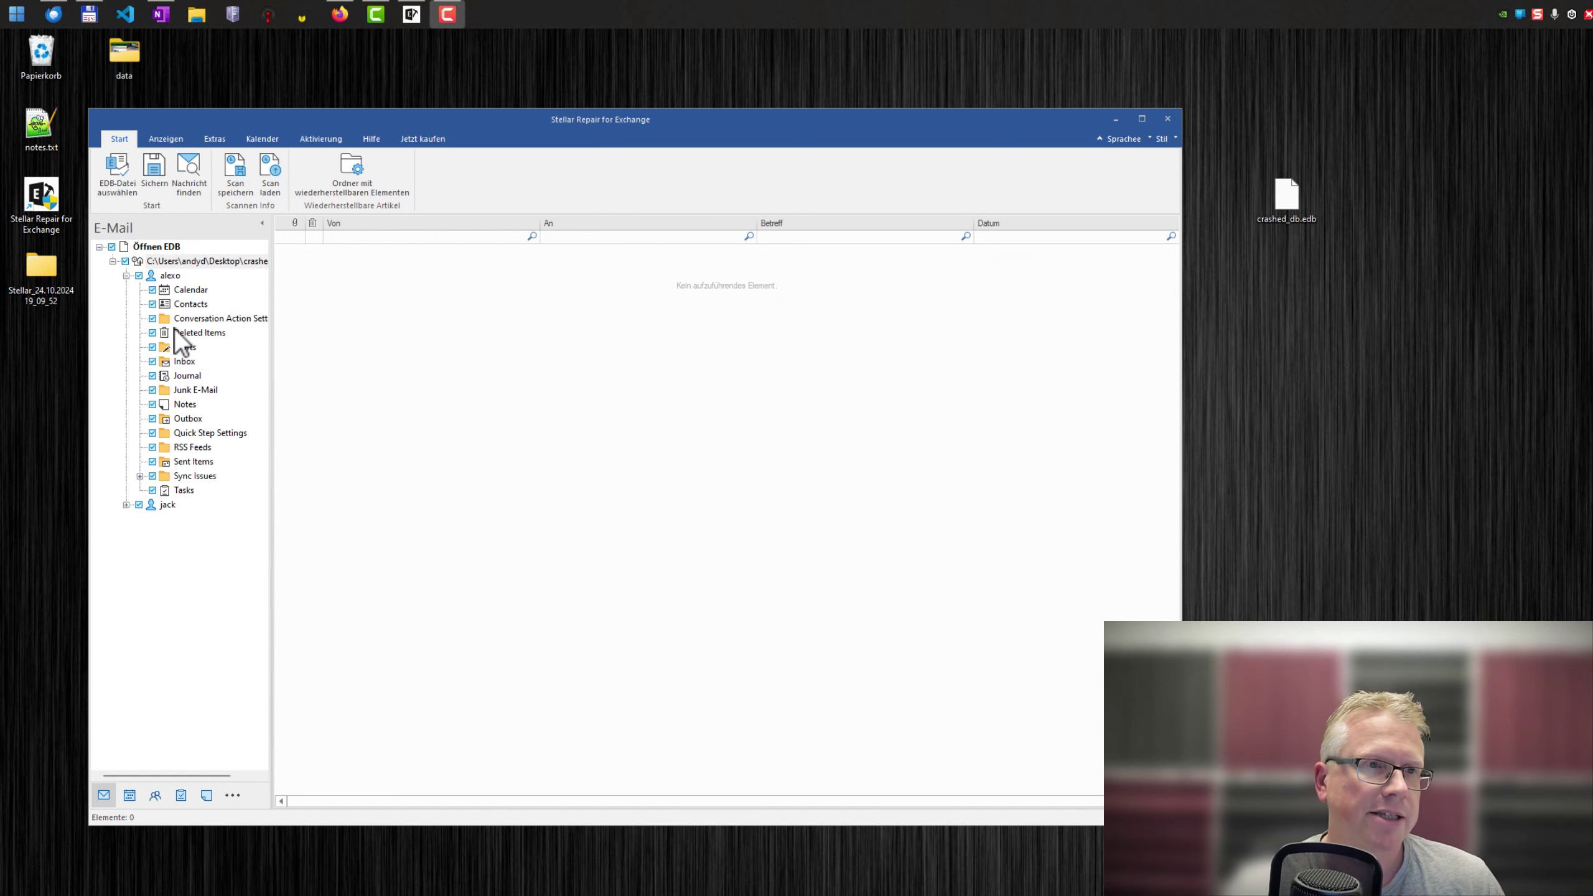
Step: Examine the save and export options of the first mailbox's Inbox and of the whole mailbox, including the Exchange Server export
left_click(186, 362)
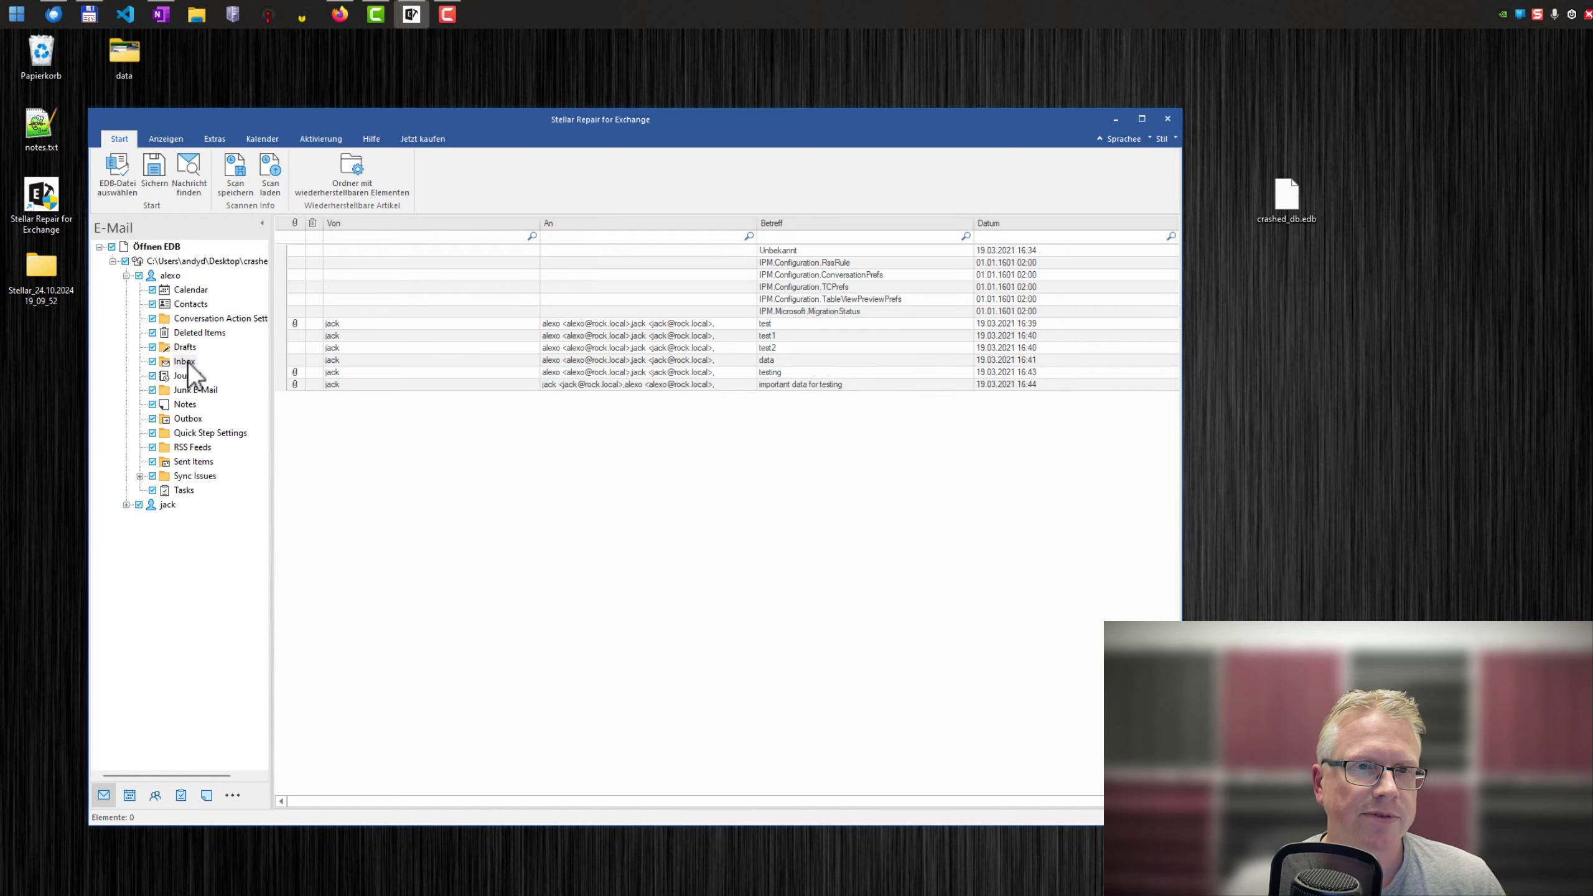
right_click(188, 362)
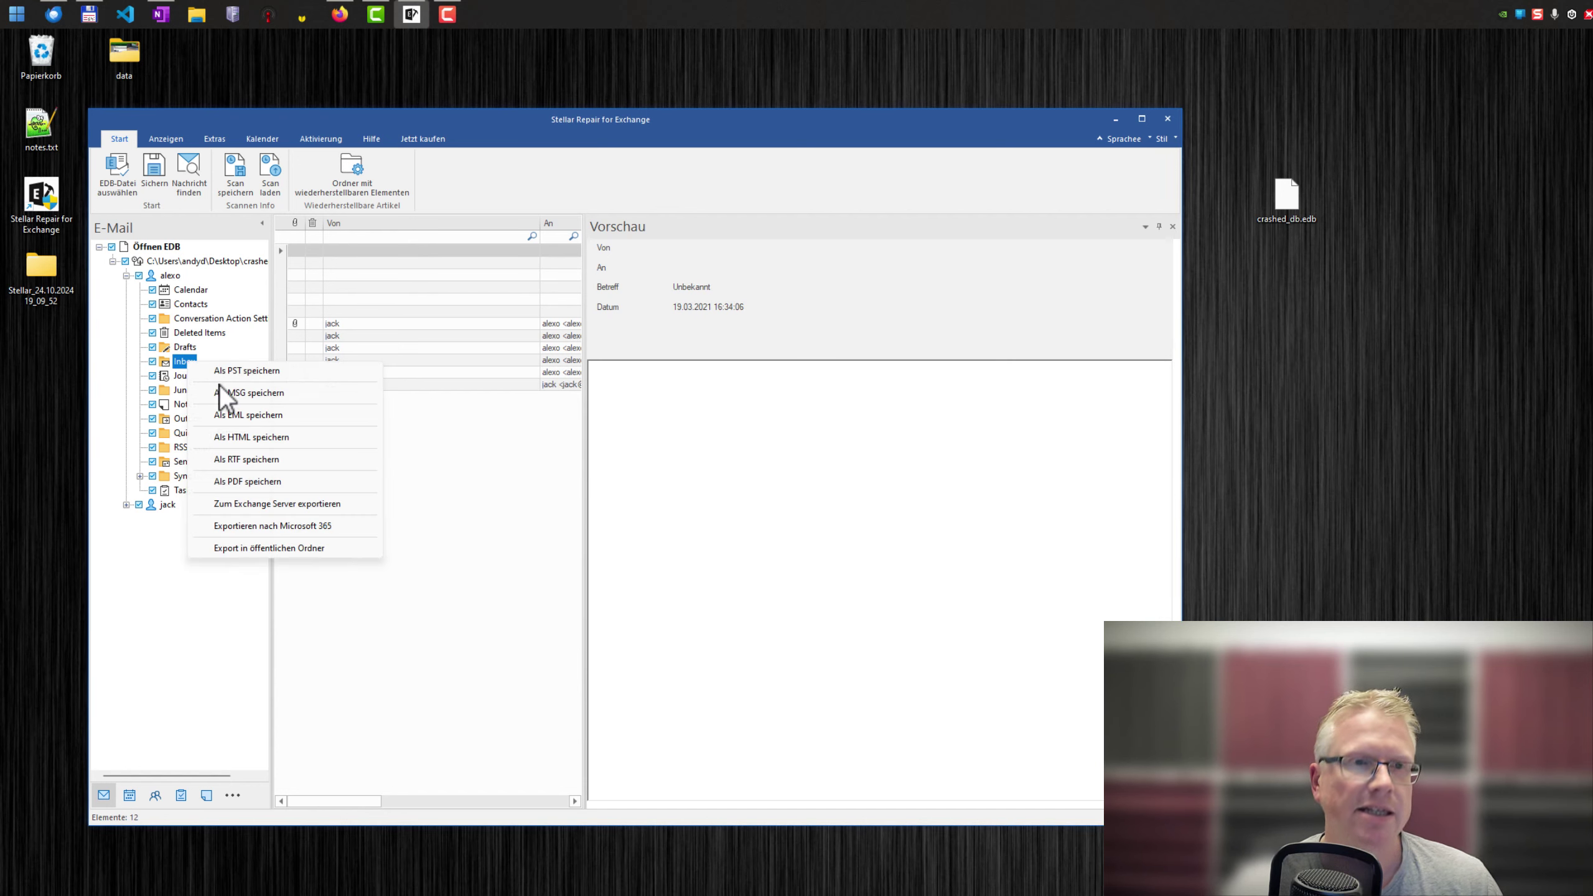
left_click(170, 279)
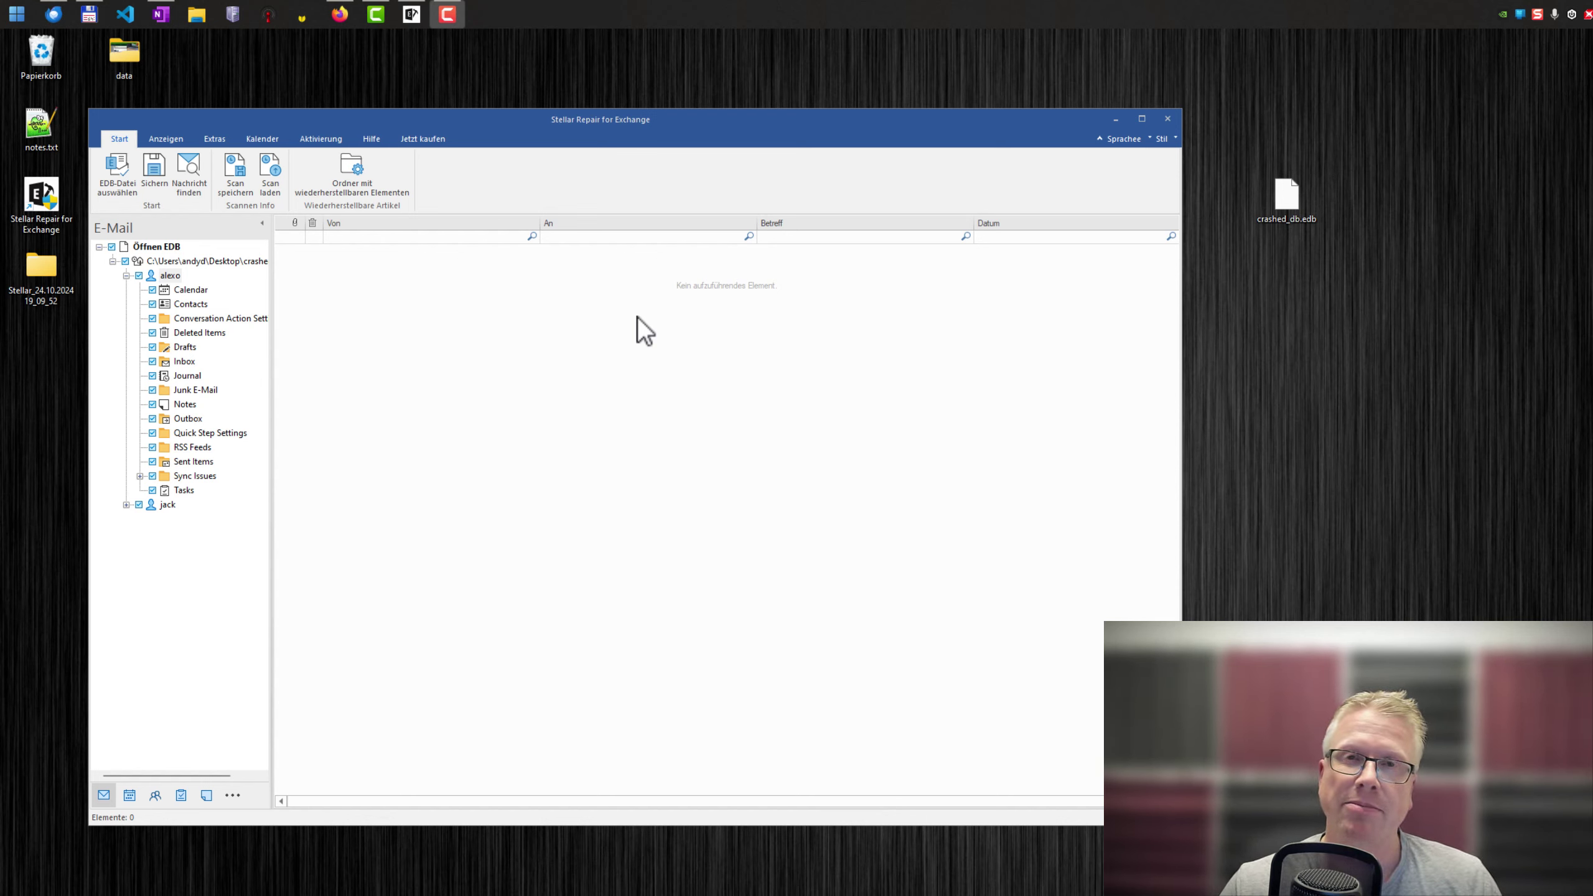
right_click(175, 275)
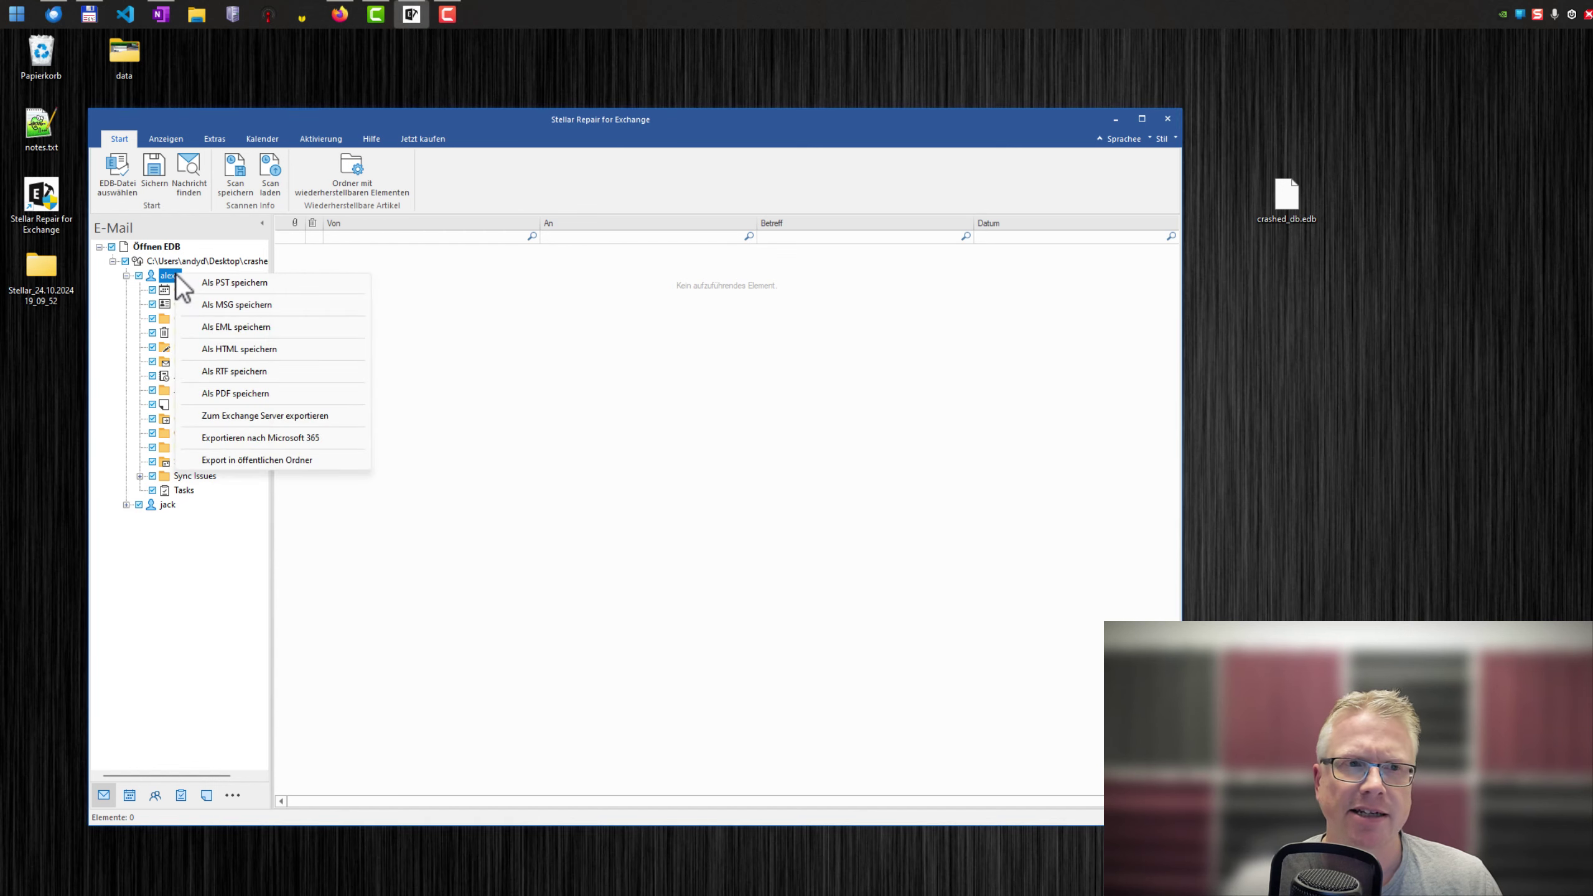
left_click(300, 419)
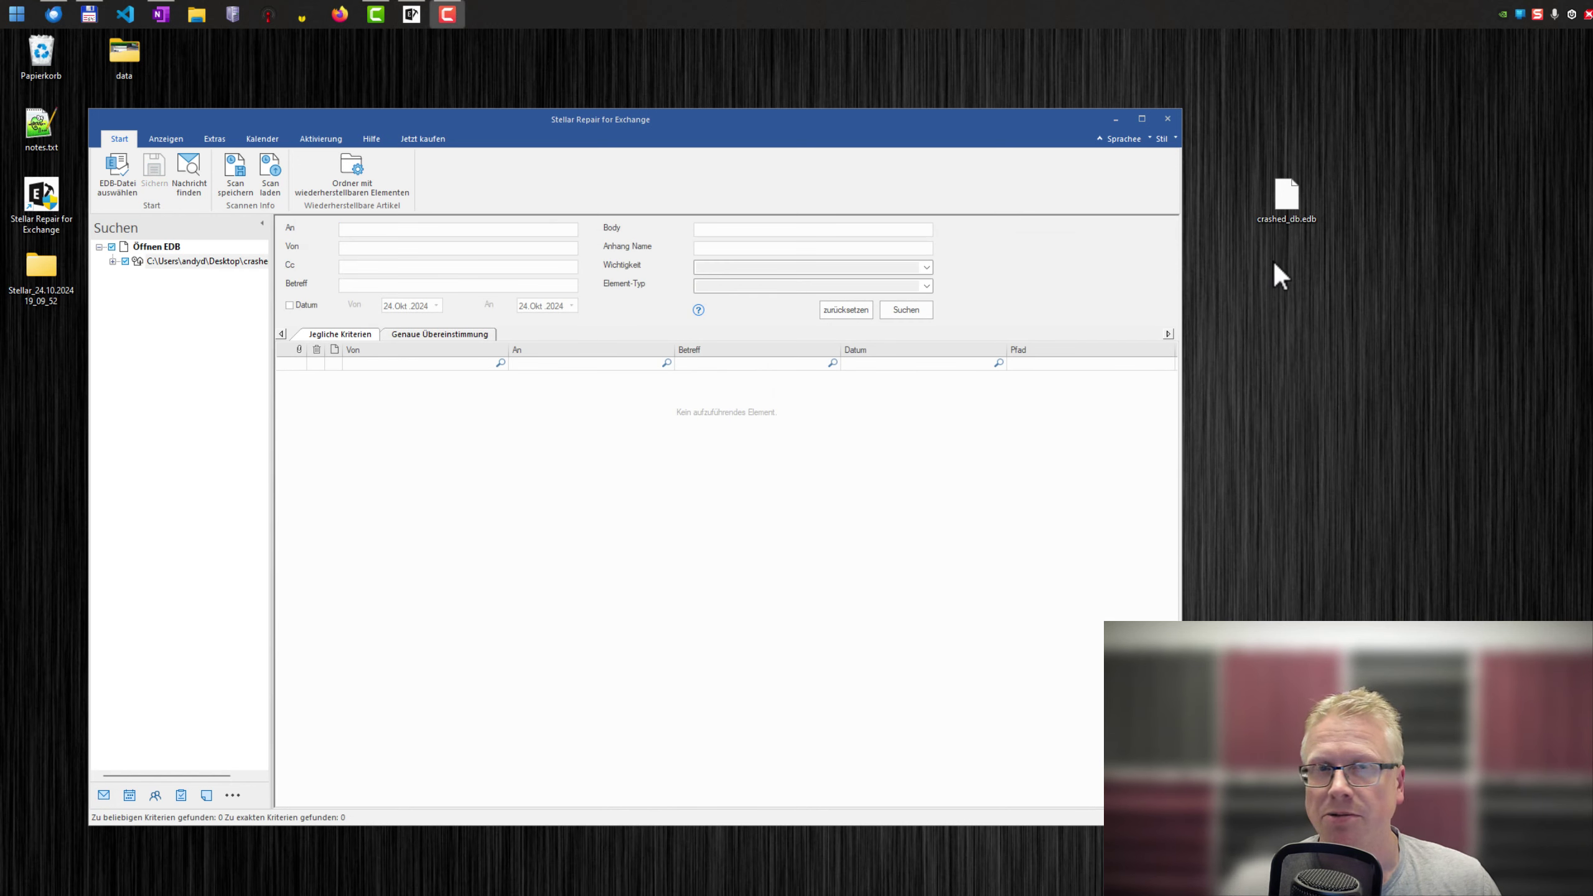
Step: Search the recovered database for messages with the subject "testing"
left_click(363, 286)
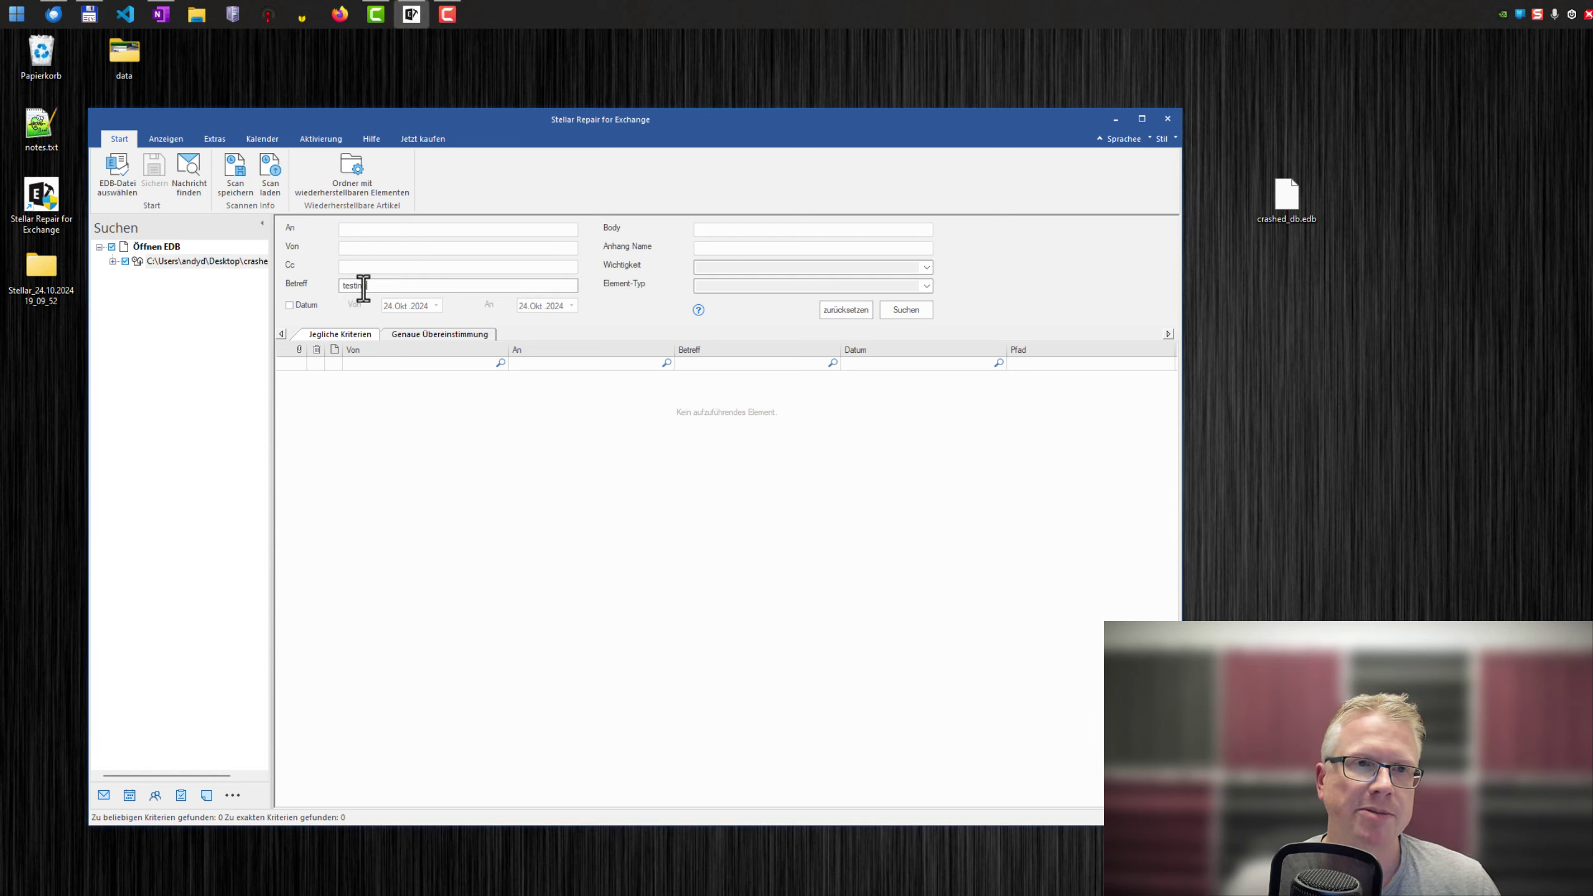
left_click(904, 310)
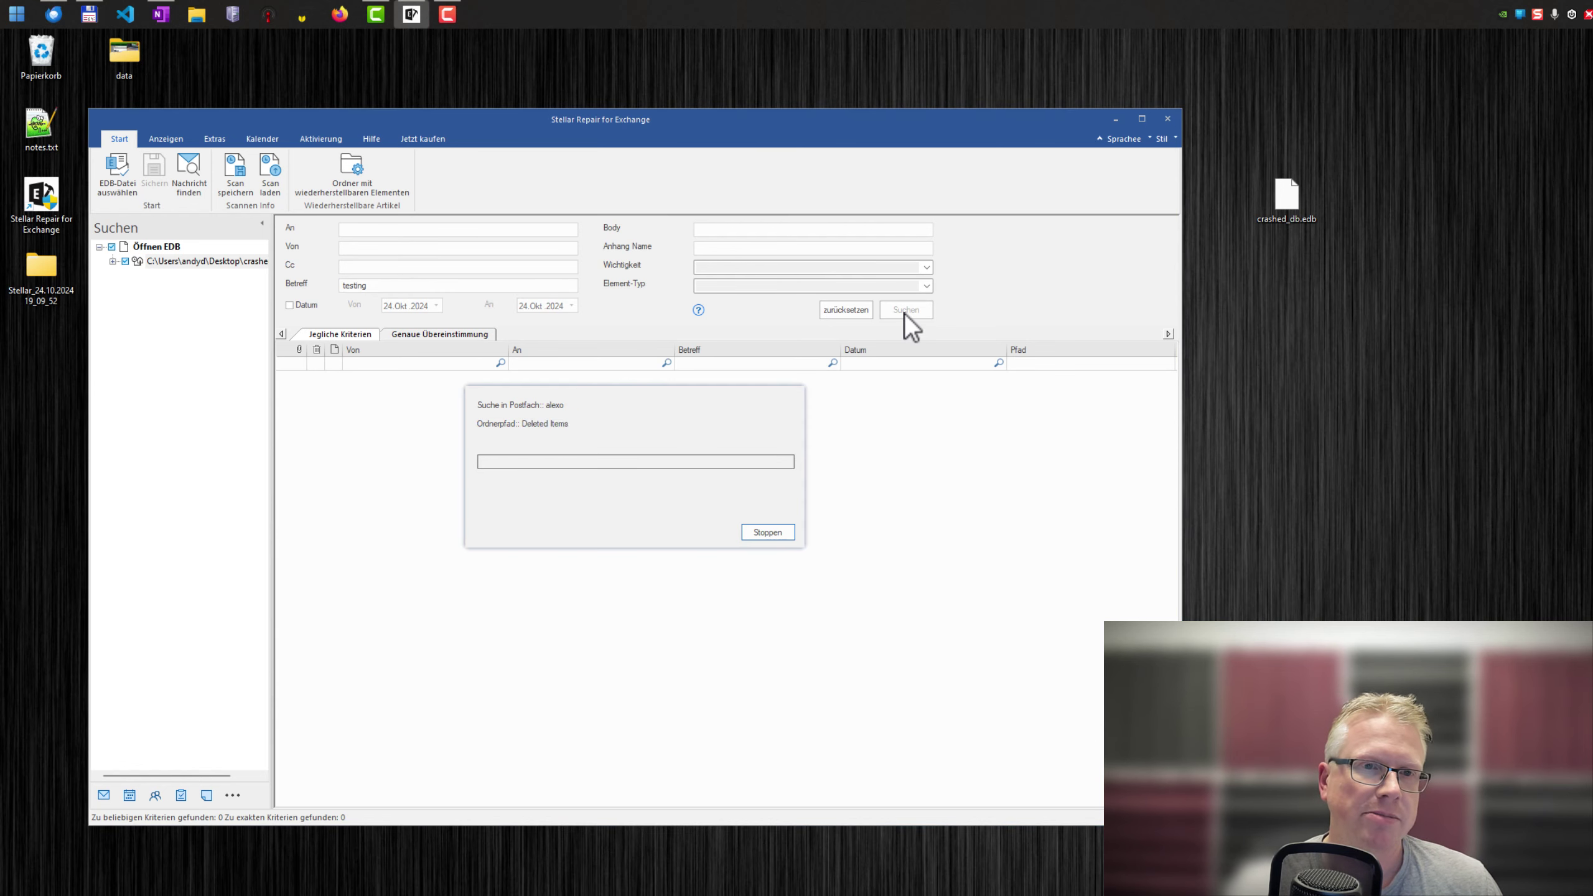
Step: Dismiss the finished search and preview individual messages from the results for the subject "testing"
left_click(777, 511)
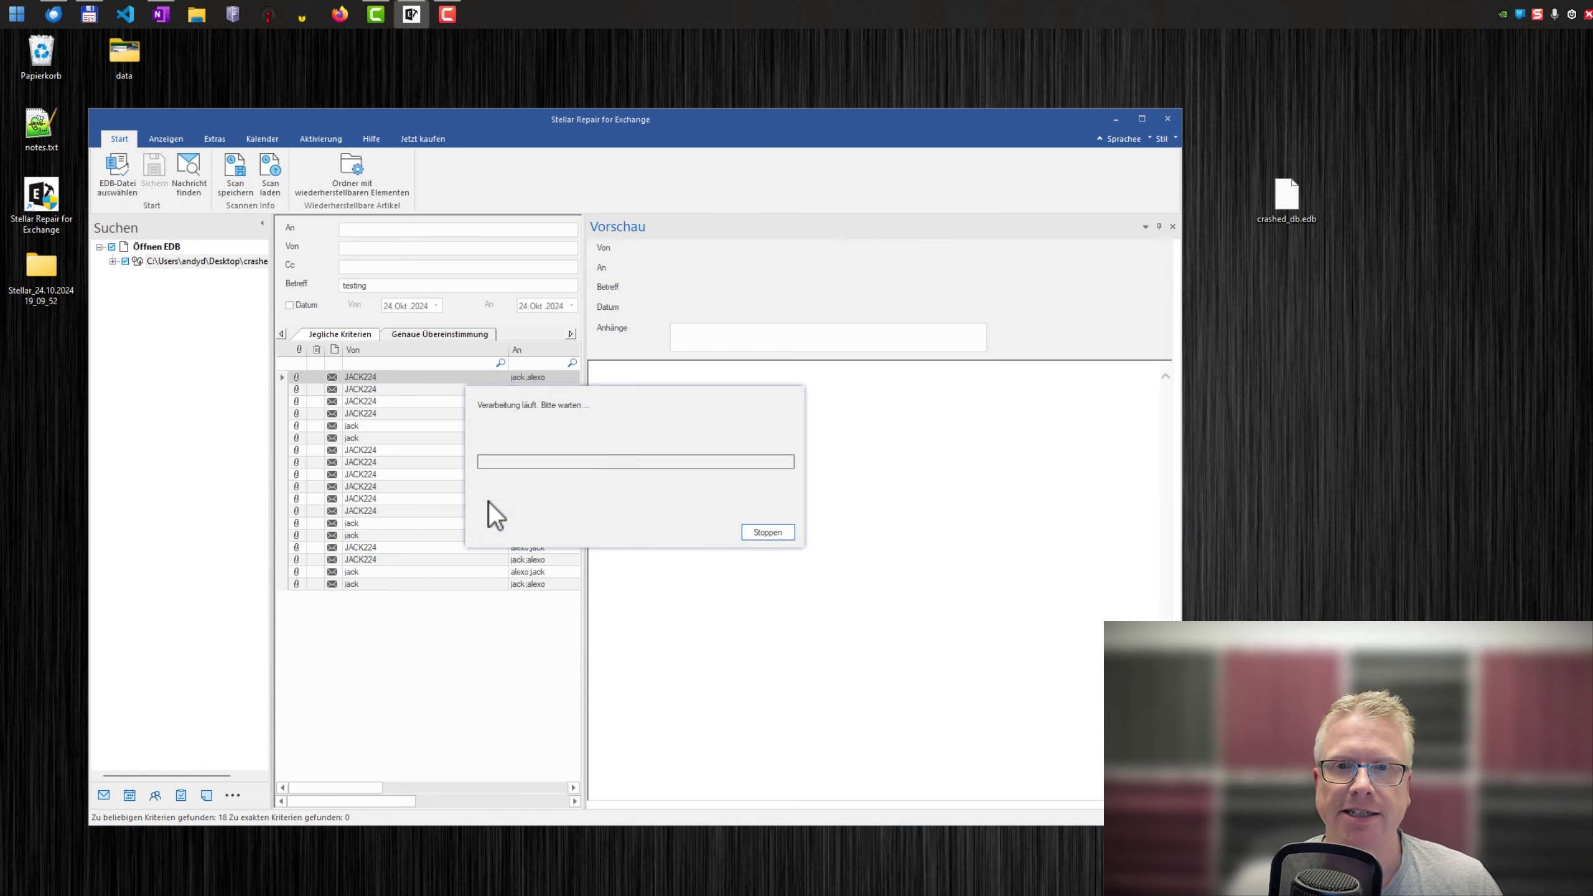
left_click(385, 487)
left_click(385, 509)
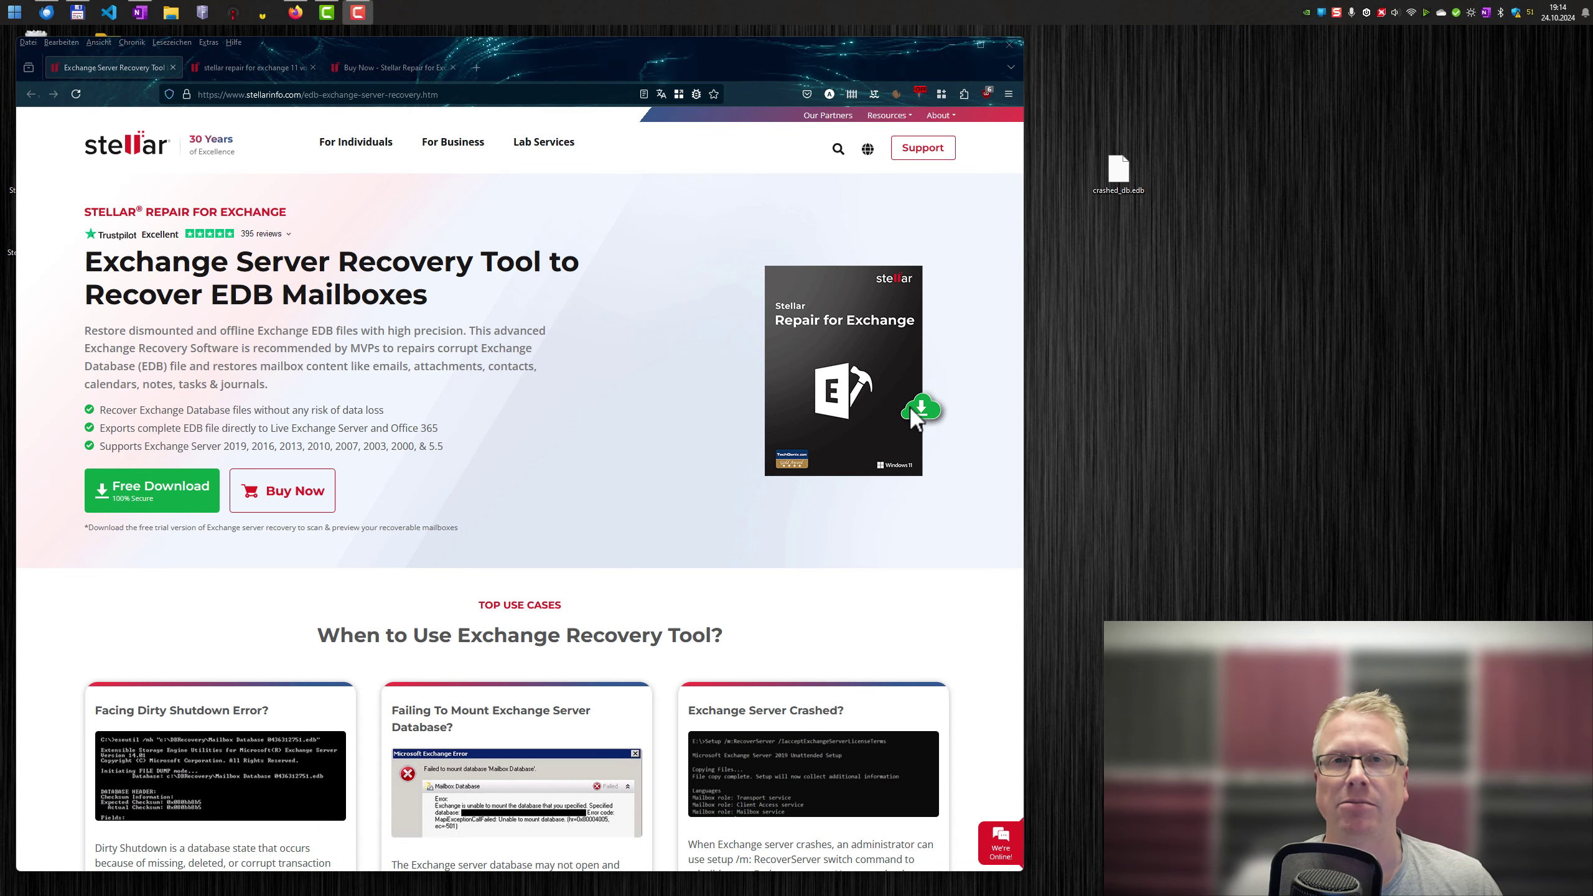
Step: In Firefox, view the Stellar Repair for Exchange online help and skim its chapter list and introduction
left_click(216, 65)
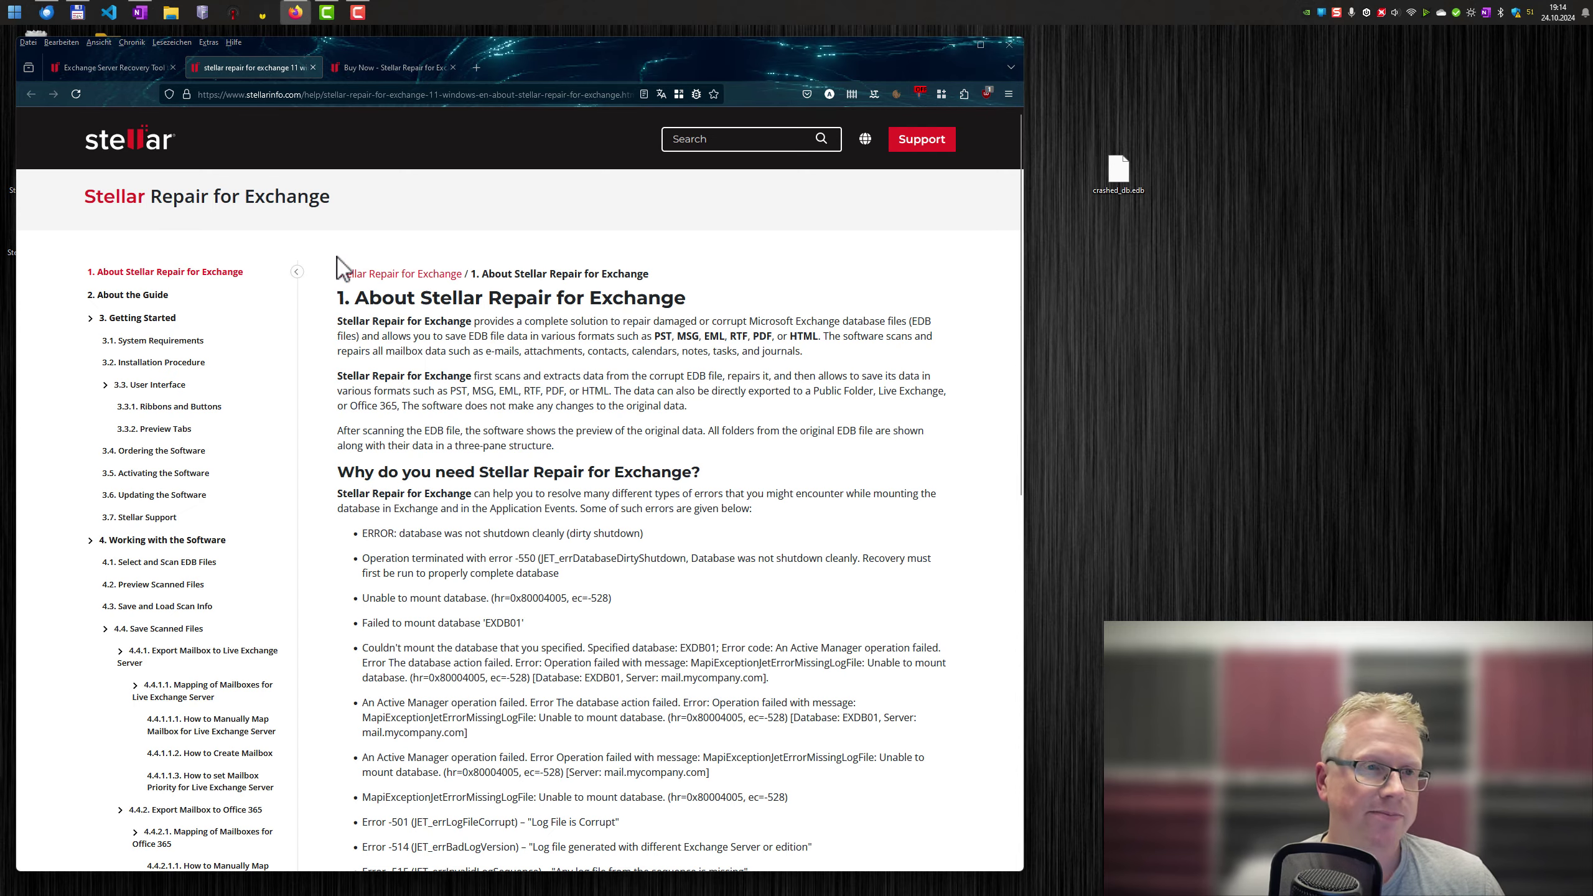
scroll(439, 376, "down", 10)
scroll(521, 427, "down", 3)
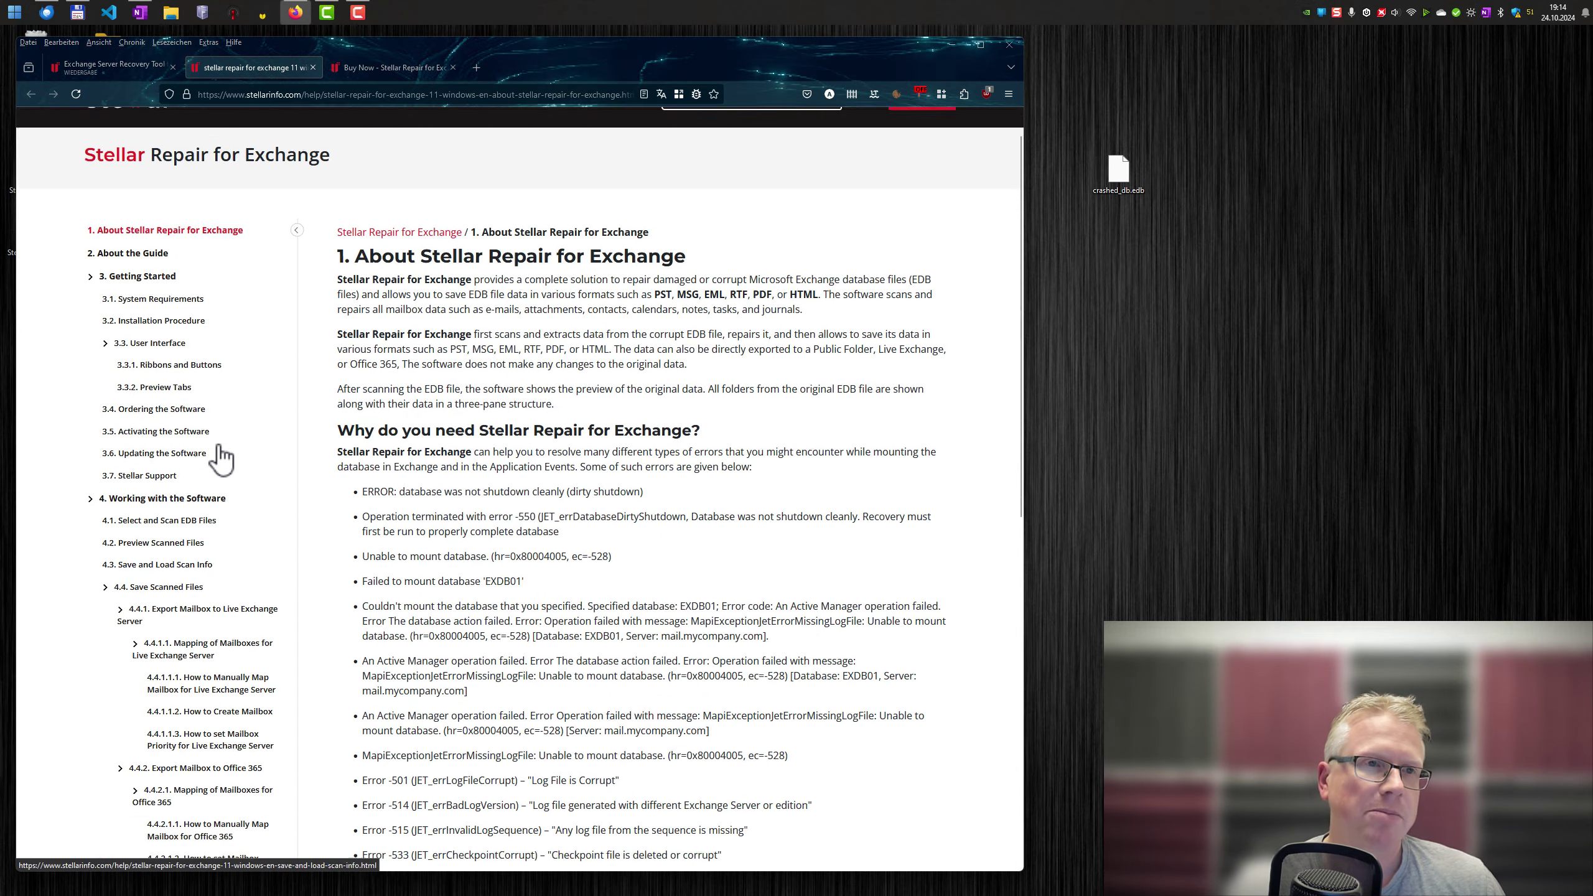
scroll(213, 476, "up", 15)
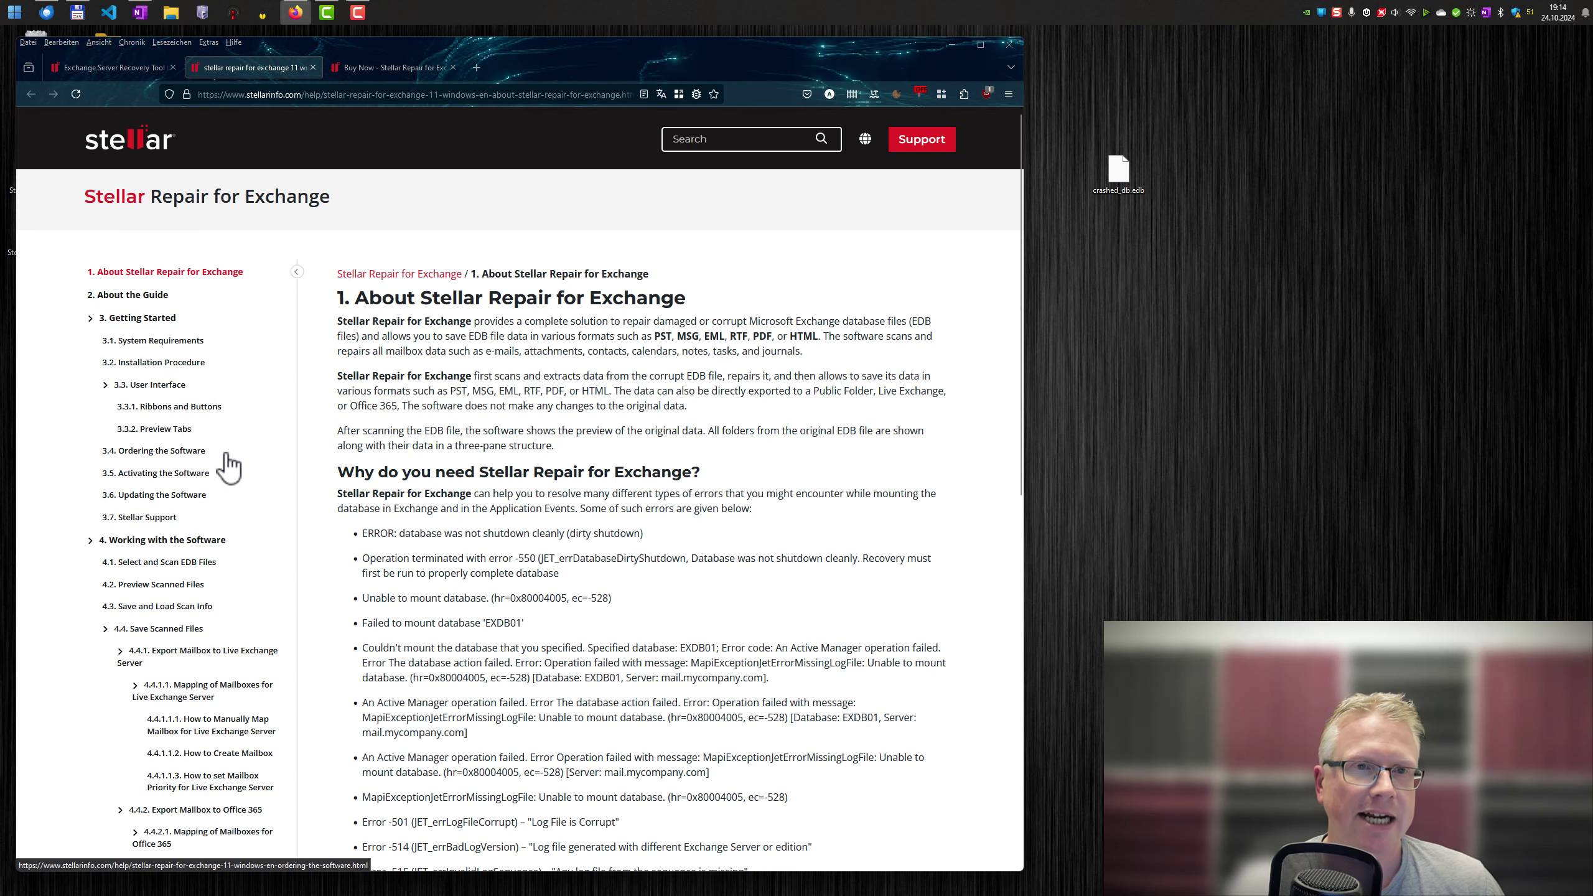
Step: Dismiss the chat on the Stellar purchase page, compare the Corporate, Technician and Toolkit editions, and return to the product page
left_click(350, 61)
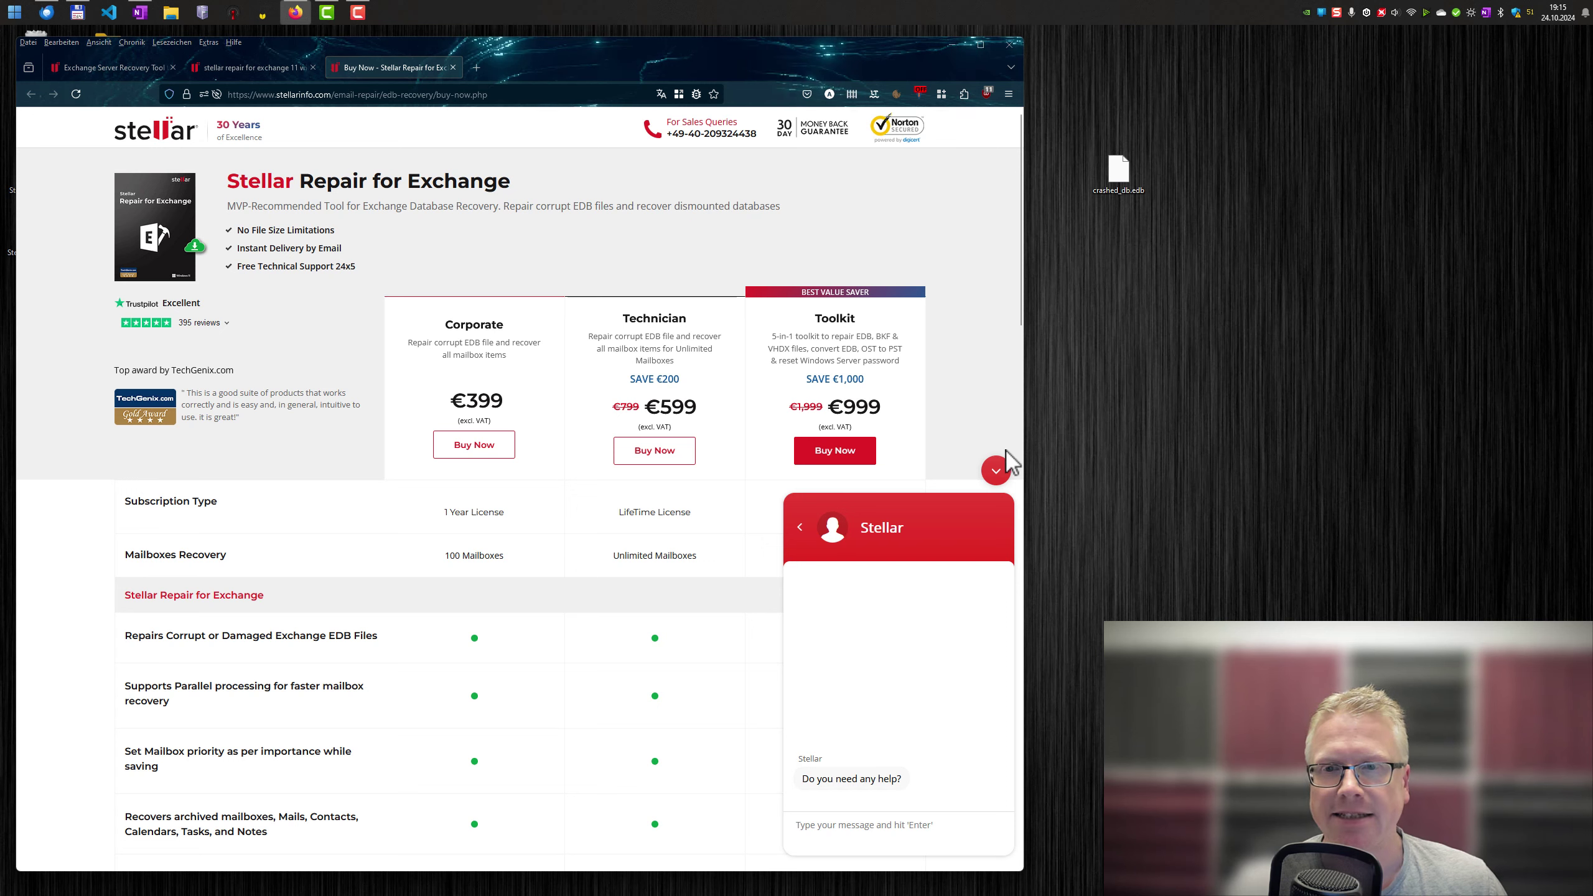
left_click(997, 470)
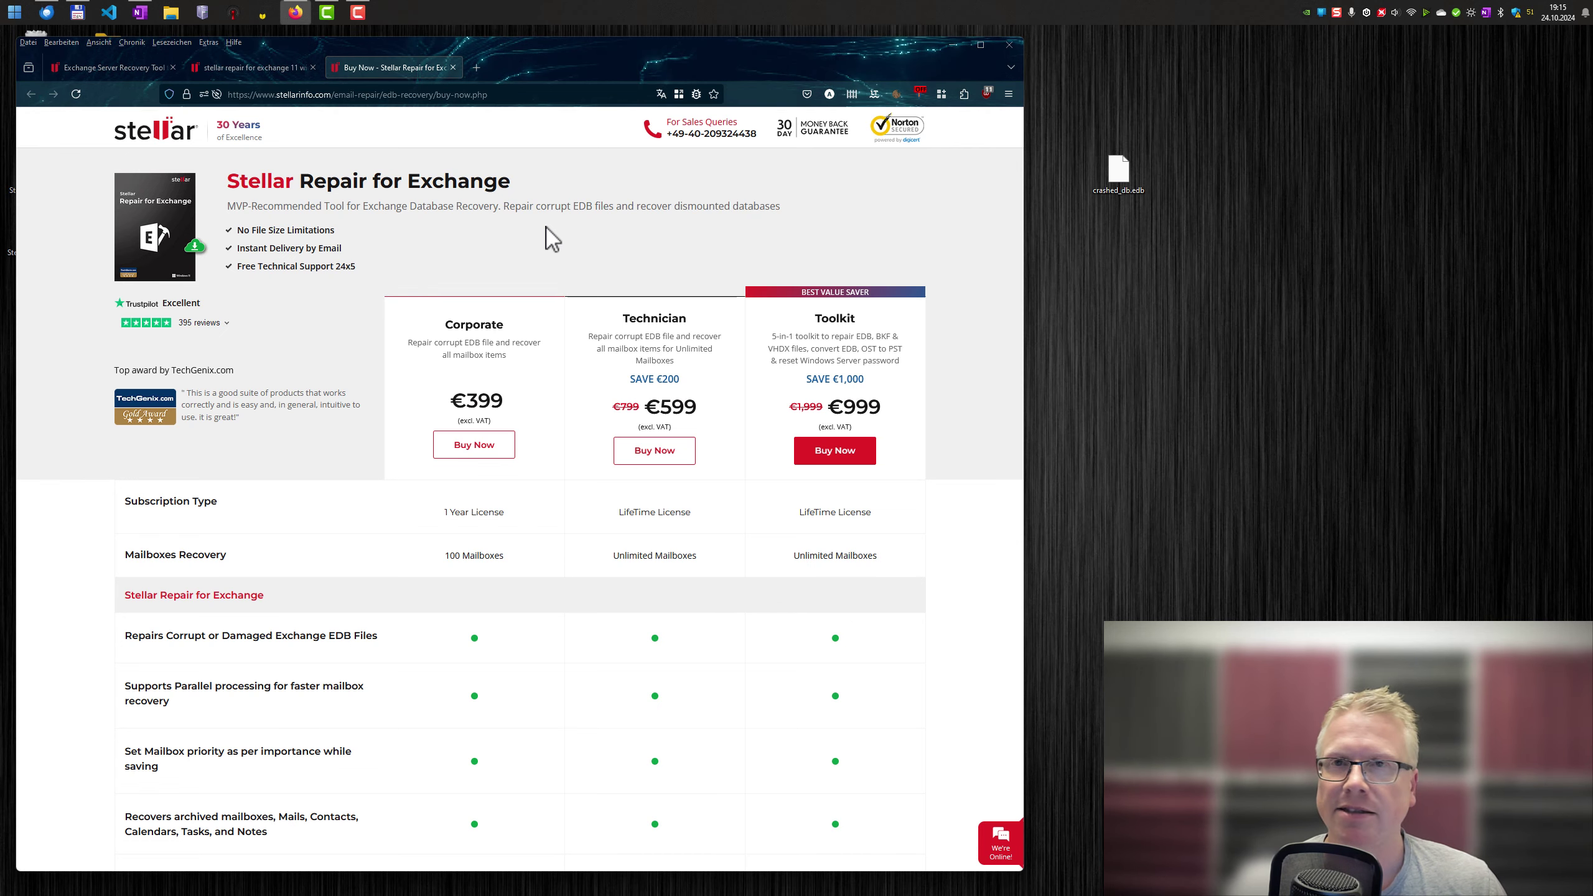
scroll(590, 270, "down", 8)
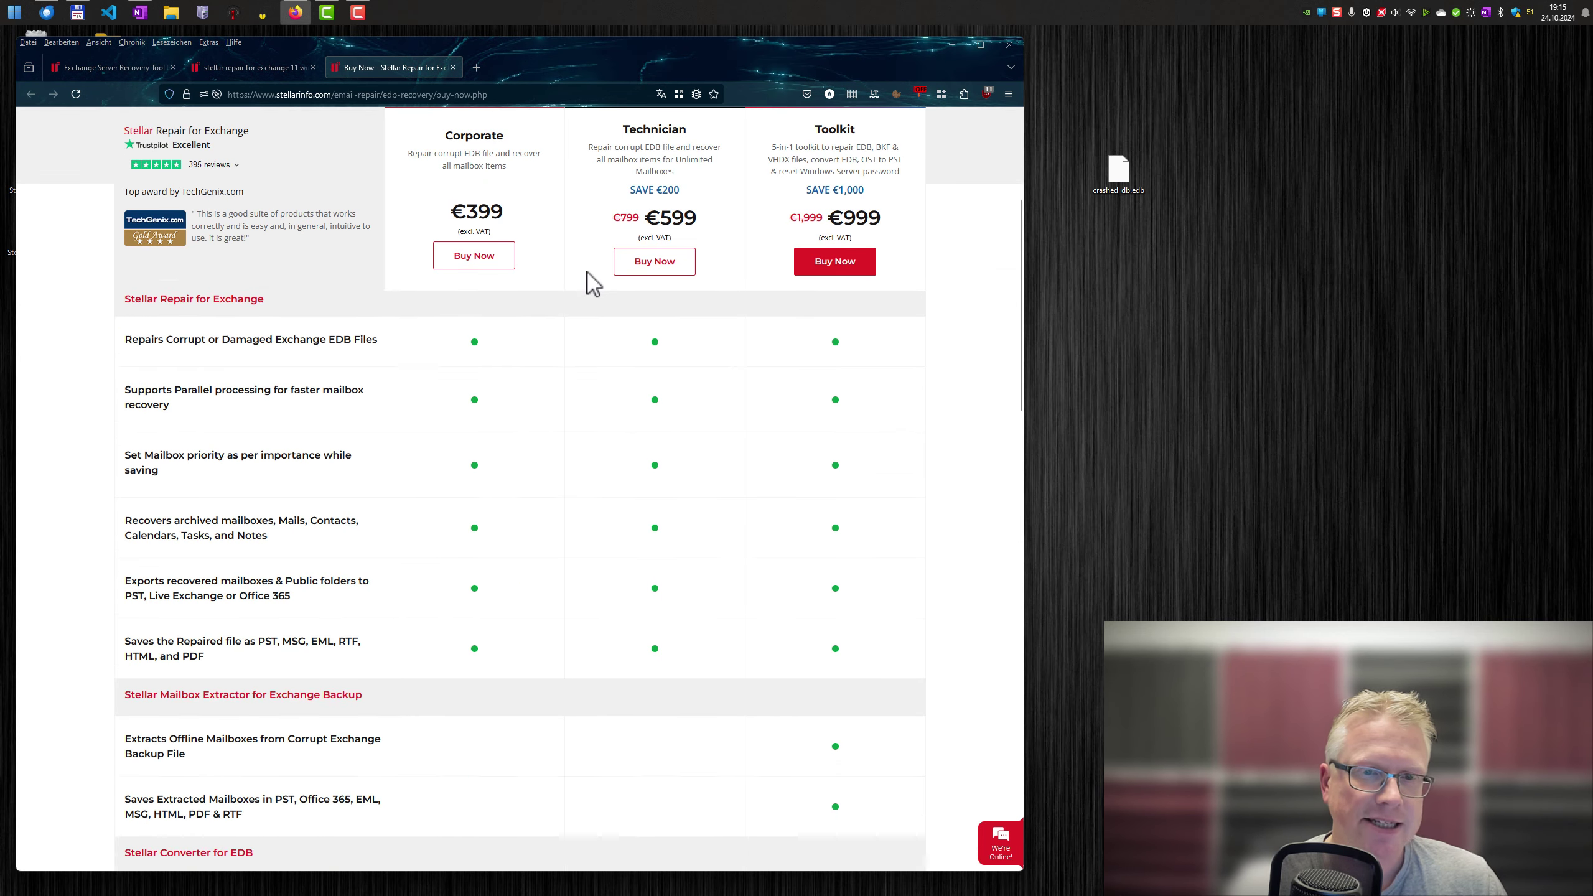
scroll(590, 303, "down", 15)
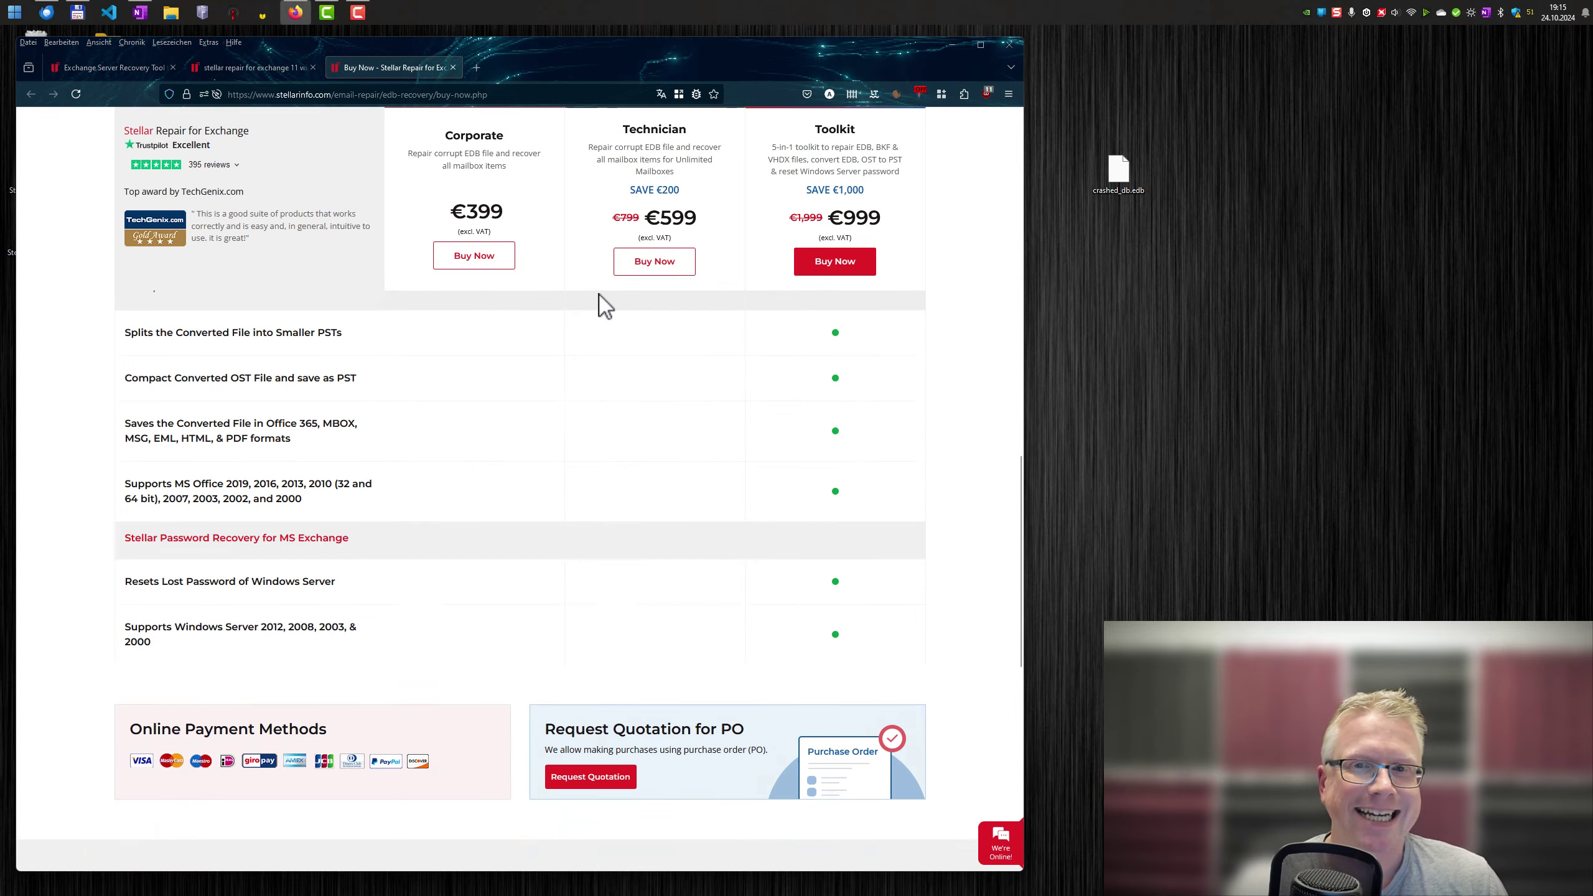
scroll(606, 381, "up", 20)
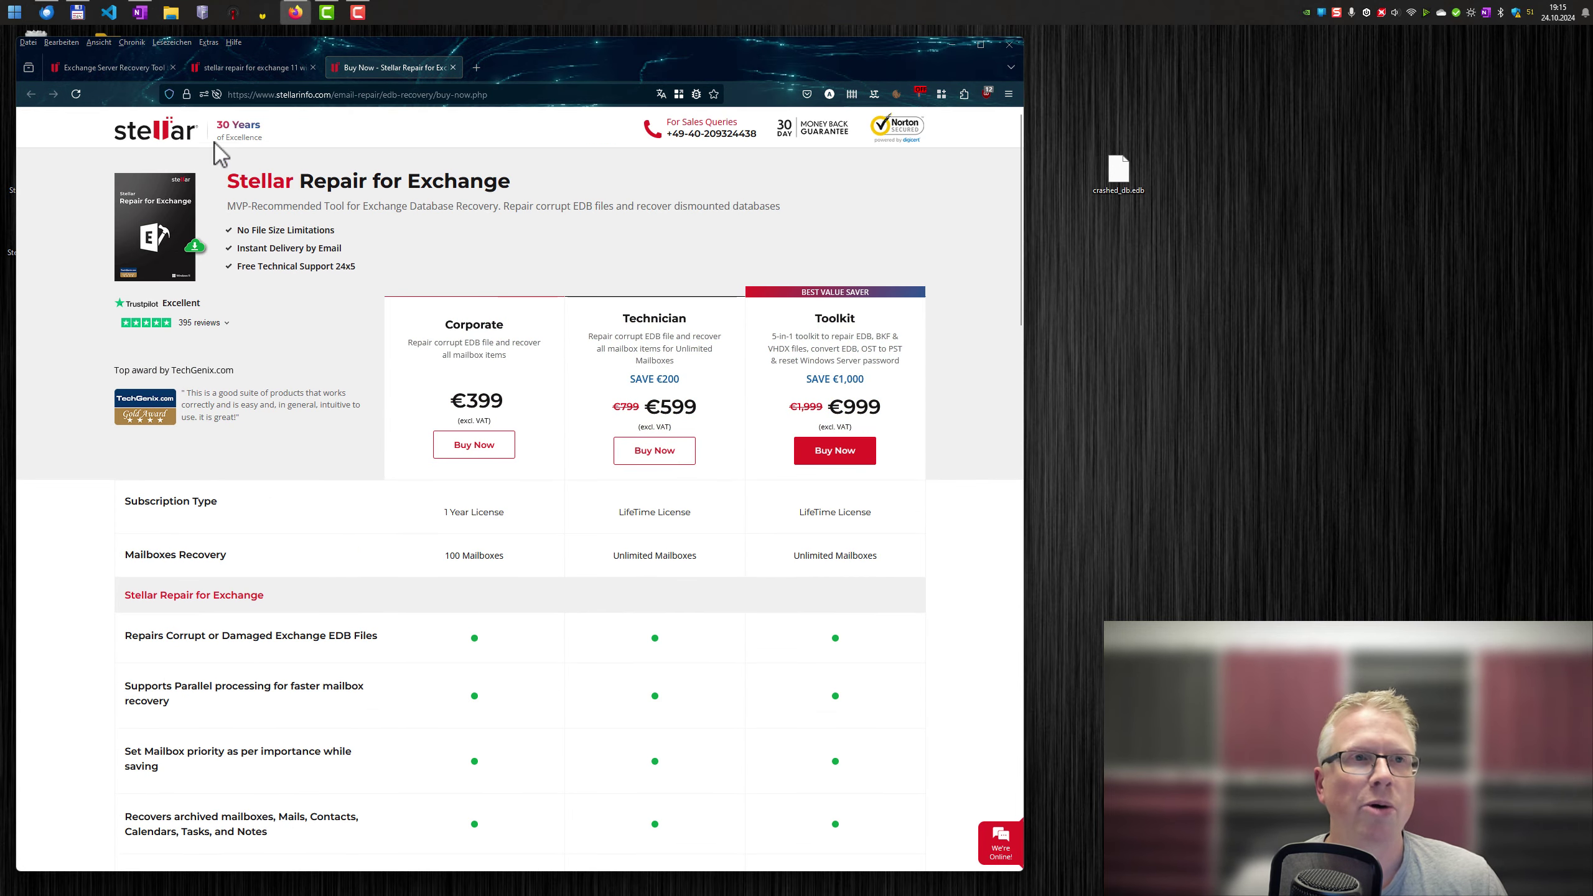
left_click(140, 68)
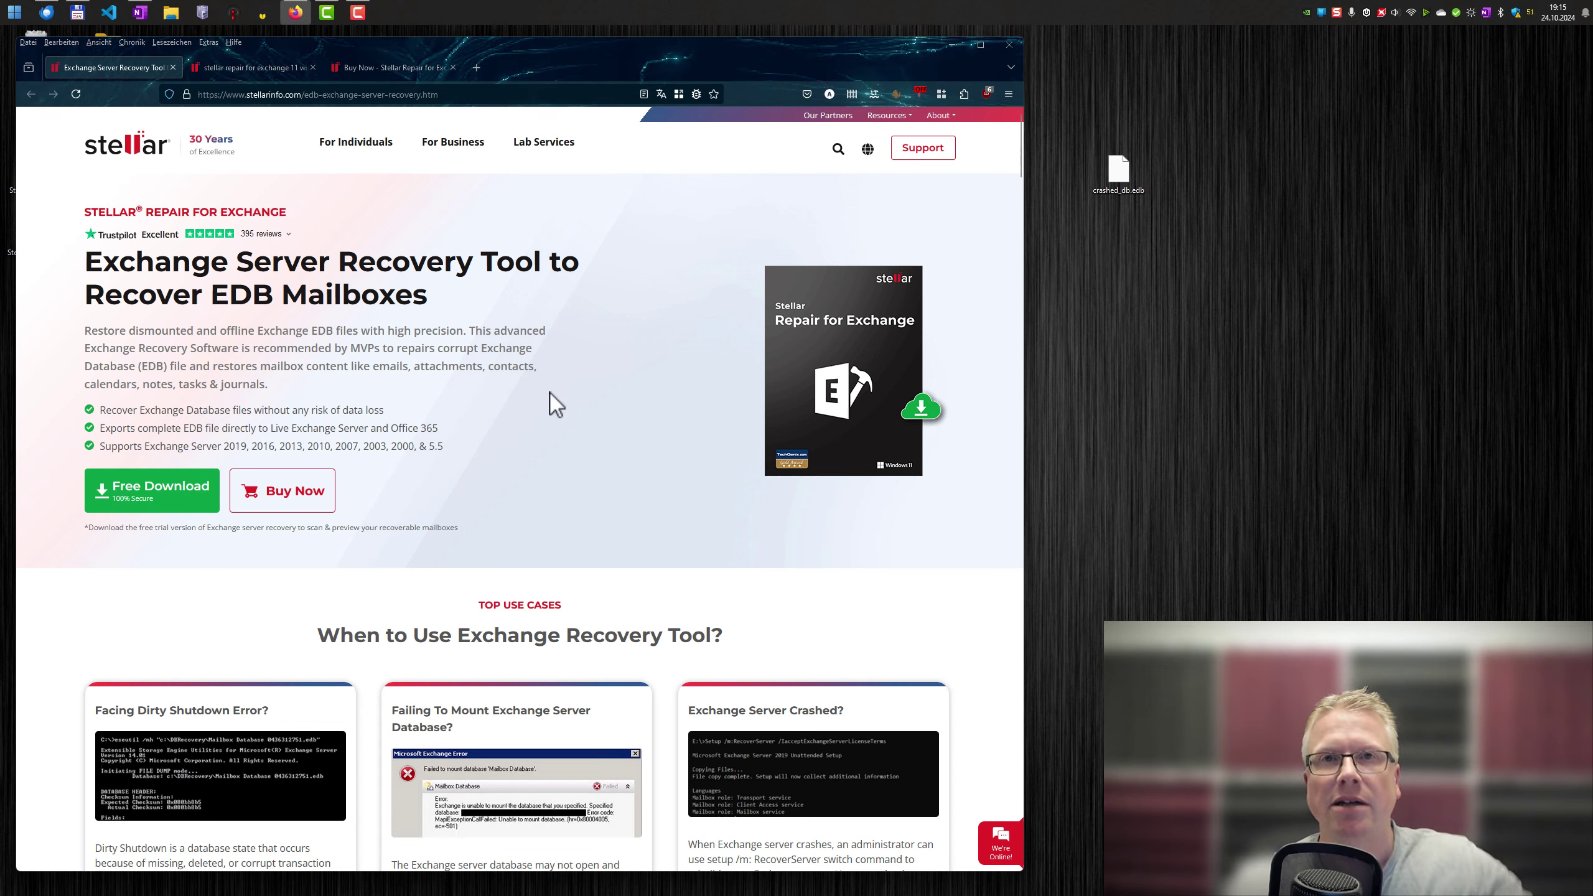